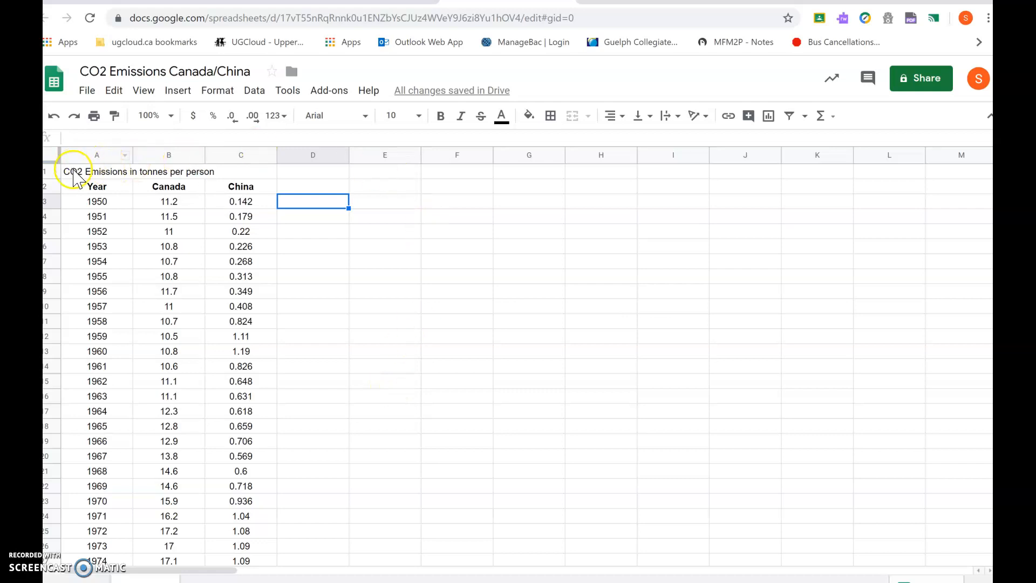
# - Switch to the Gapminder data page and search the indicator list for co2
pyautogui.click(301, 175)
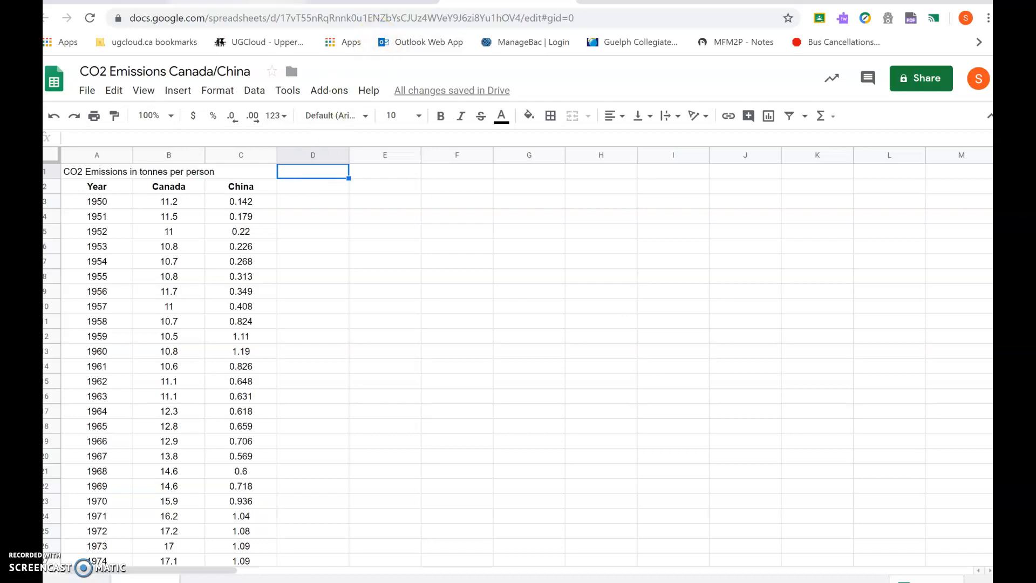
pyautogui.click(237, 1)
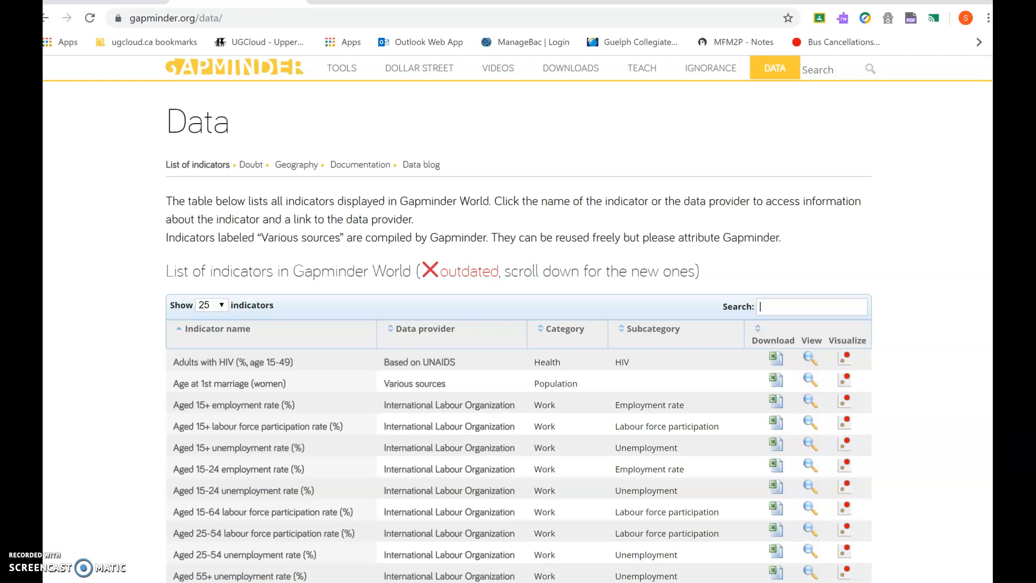
pyautogui.click(776, 306)
pyautogui.write('co2')
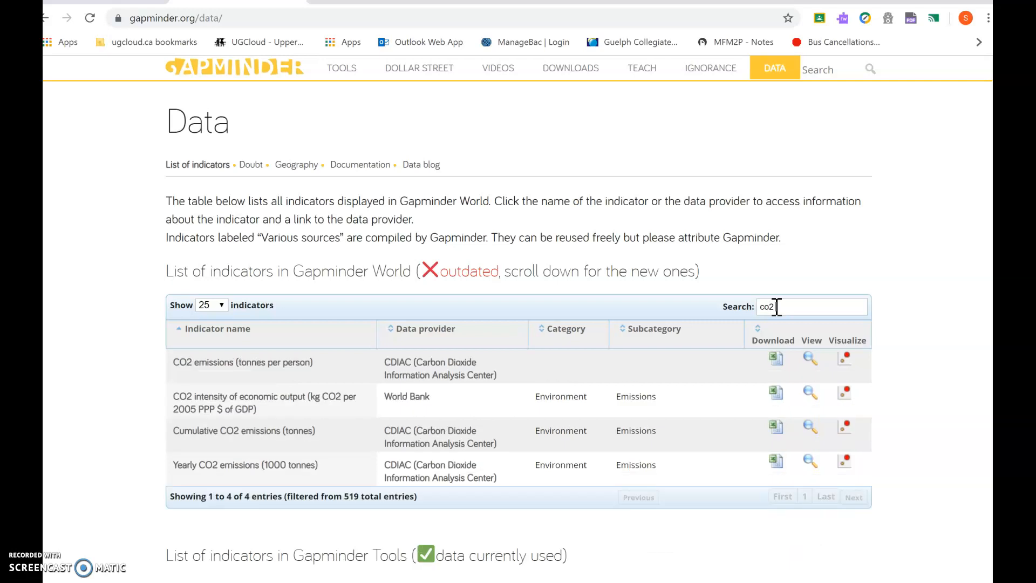
# - Open the CO2 emissions (tonnes per person) indicator and browse its About and Footnotes sheets
pyautogui.click(812, 359)
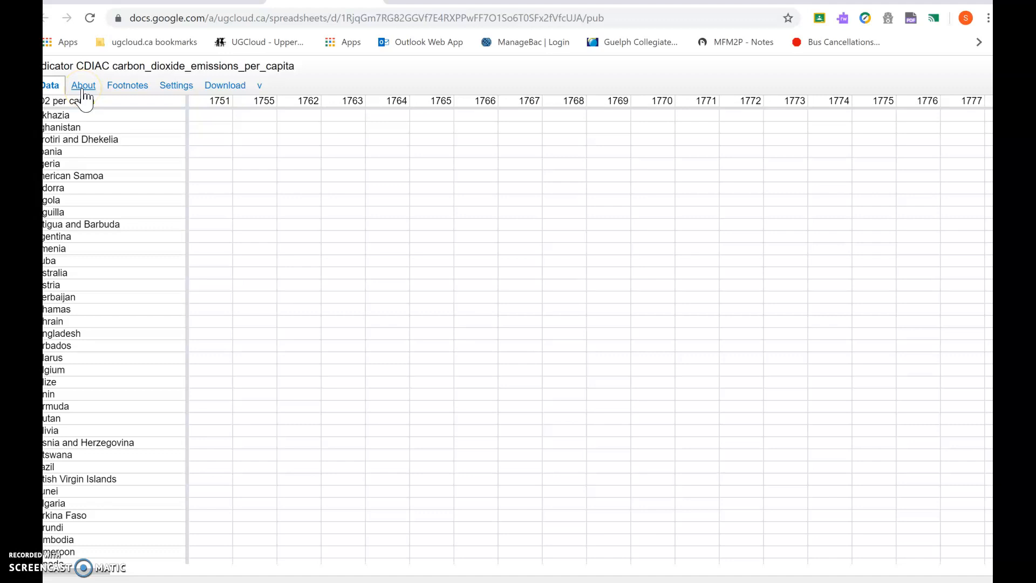
pyautogui.click(83, 86)
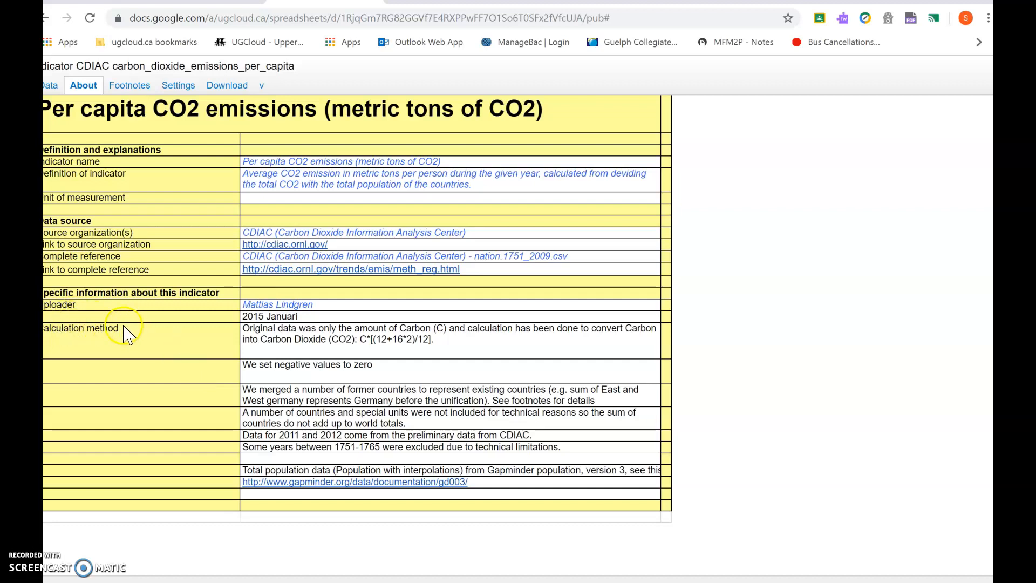
pyautogui.click(217, 282)
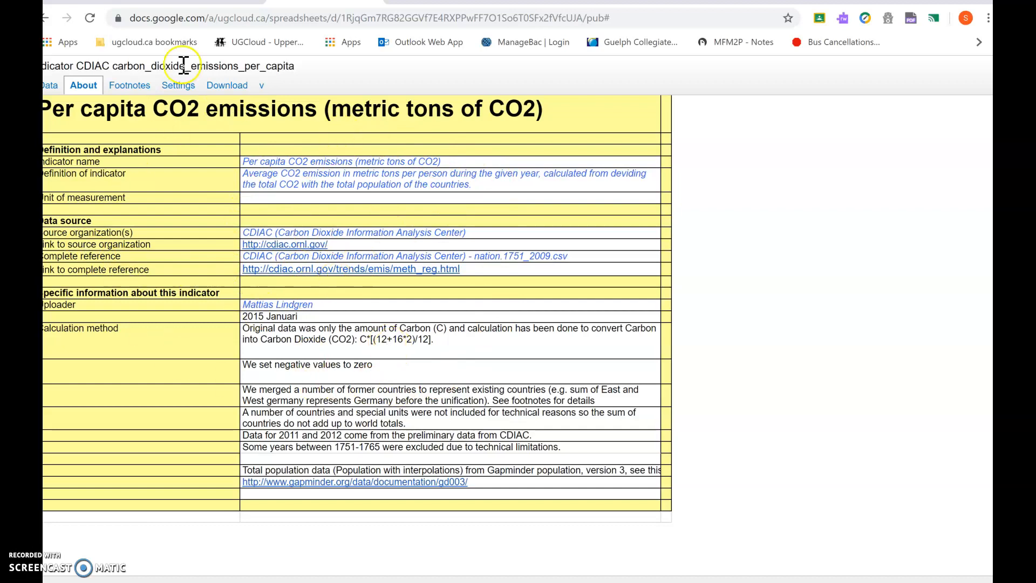
pyautogui.click(125, 87)
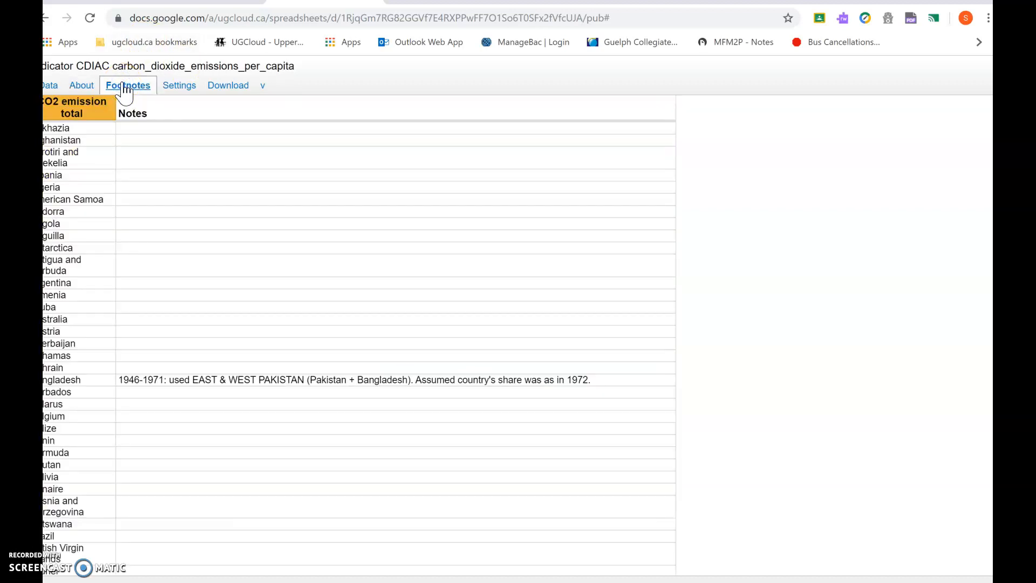
pyautogui.click(182, 88)
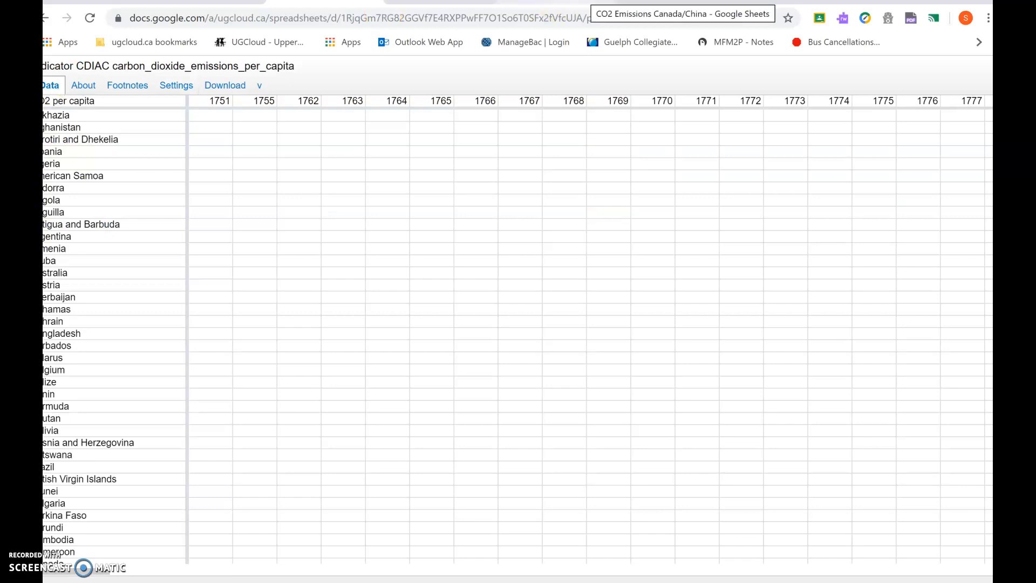
# - Return to the CO2 Emissions Canada/China sheet and insert a chart of the Year, Canada and China data A2:C67
pyautogui.click(637, 4)
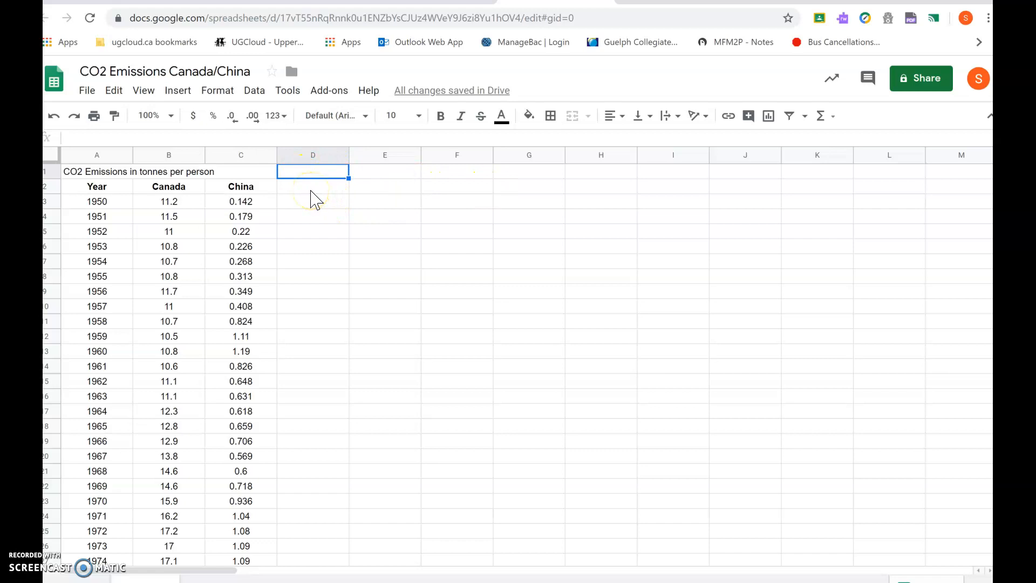
pyautogui.click(90, 189)
pyautogui.moveTo(89, 189); pyautogui.dragTo(248, 190)
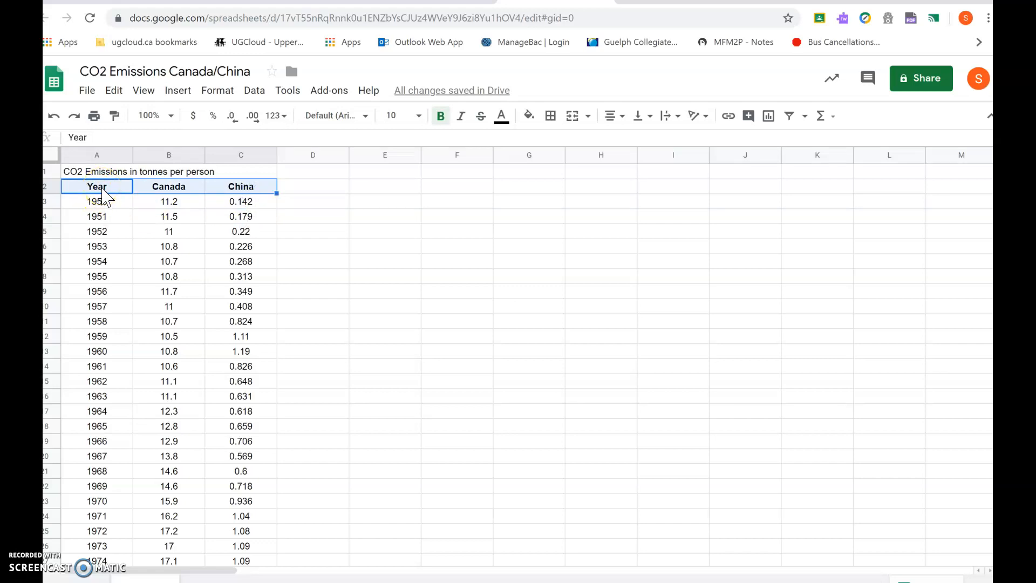
pyautogui.hotkey('shift', 'Down')
pyautogui.hotkey('shift', 'Down')
pyautogui.hotkey('shift', 'Down')
pyautogui.hotkey('shift', 'Down')
pyautogui.hotkey('shift', 'Down')
pyautogui.hotkey('shift', 'Down')
pyautogui.hotkey('shift', 'Down')
pyautogui.hotkey('shift', 'Down')
pyautogui.hotkey('shift', 'Down')
pyautogui.hotkey('shift', 'Down')
pyautogui.hotkey('shift', 'Down')
pyautogui.hotkey('shift', 'Down')
pyautogui.hotkey('shift', 'Down')
pyautogui.hotkey('shift', 'Down')
pyautogui.hotkey('shift', 'Down')
pyautogui.hotkey('shift', 'Down')
pyautogui.hotkey('shift', 'Down')
pyautogui.hotkey('shift', 'Down')
pyautogui.hotkey('shift', 'Down')
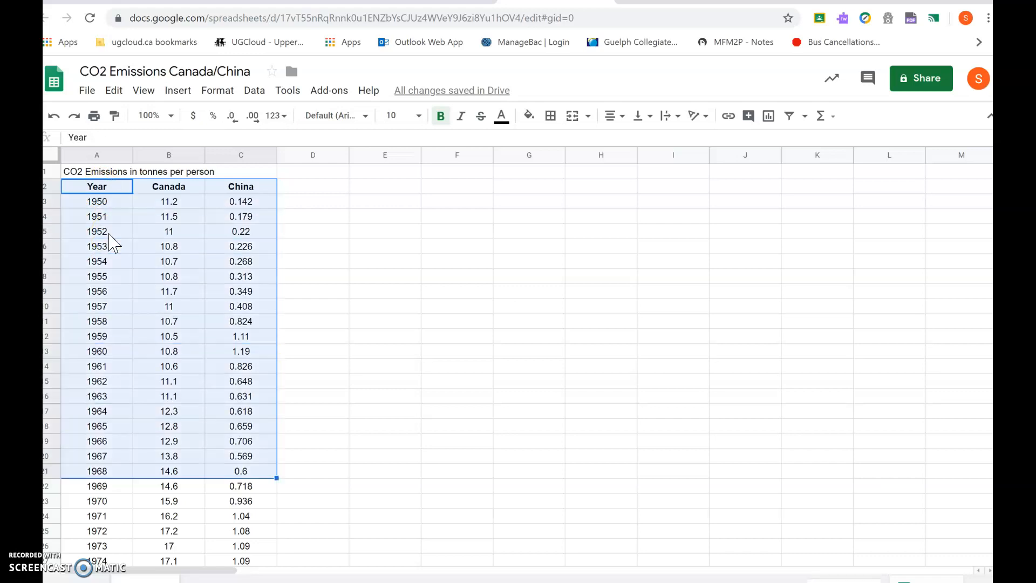
pyautogui.hotkey('shift', 'Down')
pyautogui.hotkey('shift', 'Down')
pyautogui.hotkey('shift', 'Down')
pyautogui.hotkey('shift', 'Down')
pyautogui.hotkey('shift', 'Down')
pyautogui.hotkey('shift', 'Down')
pyautogui.hotkey('shift', 'Down')
pyautogui.hotkey('shift', 'Down')
pyautogui.hotkey('shift', 'Down')
pyautogui.hotkey('shift', 'Down')
pyautogui.hotkey('shift', 'Down')
pyautogui.hotkey('shift', 'Down')
pyautogui.hotkey('shift', 'Down')
pyautogui.hotkey('shift', 'Down')
pyautogui.hotkey('shift', 'Down')
pyautogui.hotkey('shift', 'Down')
pyautogui.hotkey('shift', 'Down')
pyautogui.hotkey('shift', 'Down')
pyautogui.hotkey('shift', 'Down')
pyautogui.hotkey('shift', 'Down')
pyautogui.hotkey('shift', 'Down')
pyautogui.hotkey('shift', 'Down')
pyautogui.hotkey('shift', 'Down')
pyautogui.hotkey('shift', 'Down')
pyautogui.hotkey('shift', 'Down')
pyautogui.hotkey('shift', 'Down')
pyautogui.hotkey('shift', 'Down')
pyautogui.hotkey('shift', 'Down')
pyautogui.hotkey('shift', 'Down')
pyautogui.hotkey('shift', 'Down')
pyautogui.hotkey('shift', 'Down')
pyautogui.hotkey('shift', 'Down')
pyautogui.hotkey('shift', 'Down')
pyautogui.hotkey('shift', 'Down')
pyautogui.hotkey('shift', 'Down')
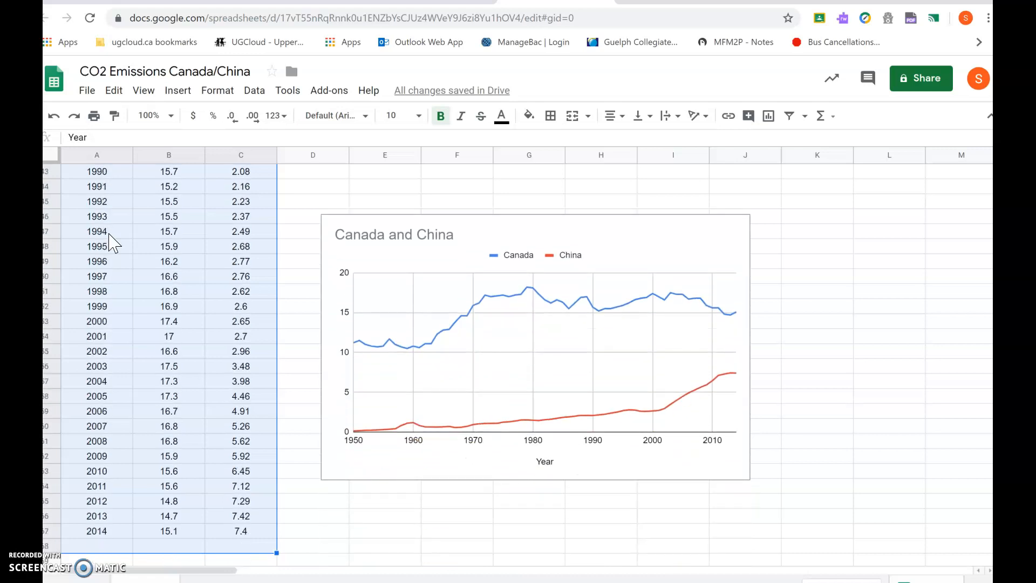
pyautogui.hotkey('shift', 'Up')
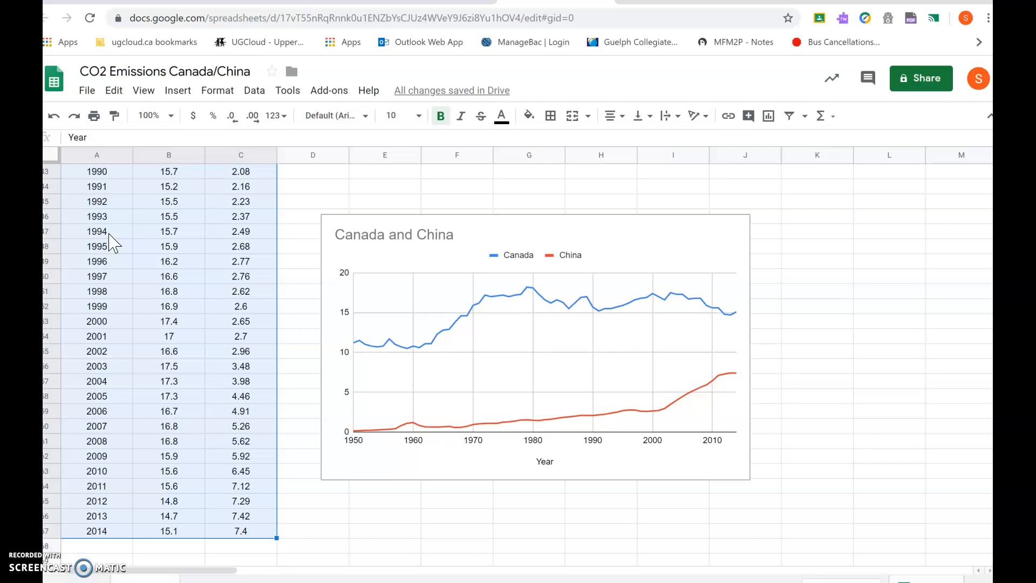
pyautogui.click(773, 121)
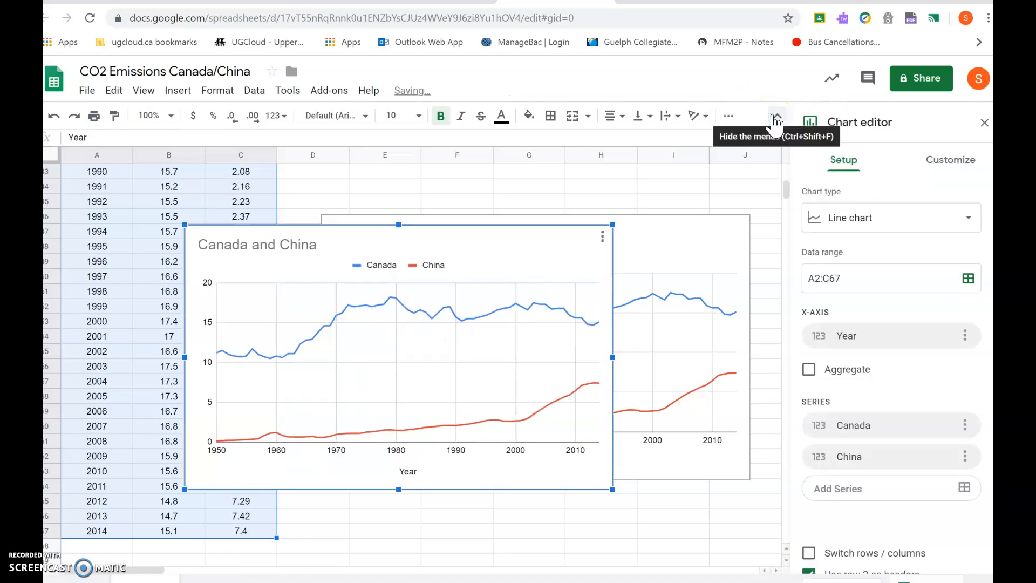
# - Delete the older existing chart, keeping the newly inserted one
pyautogui.click(684, 319)
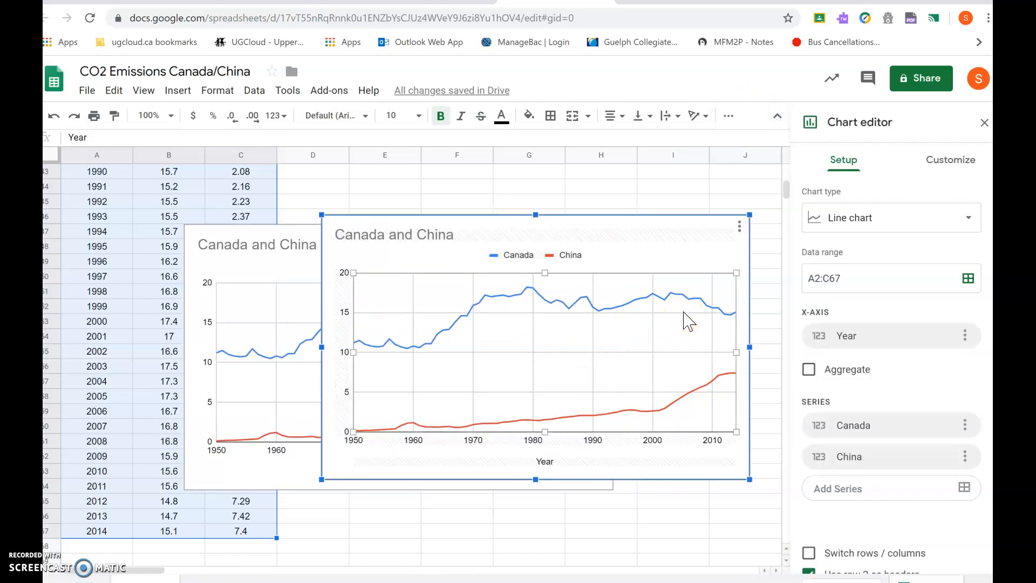
pyautogui.press('Delete')
pyautogui.click(593, 256)
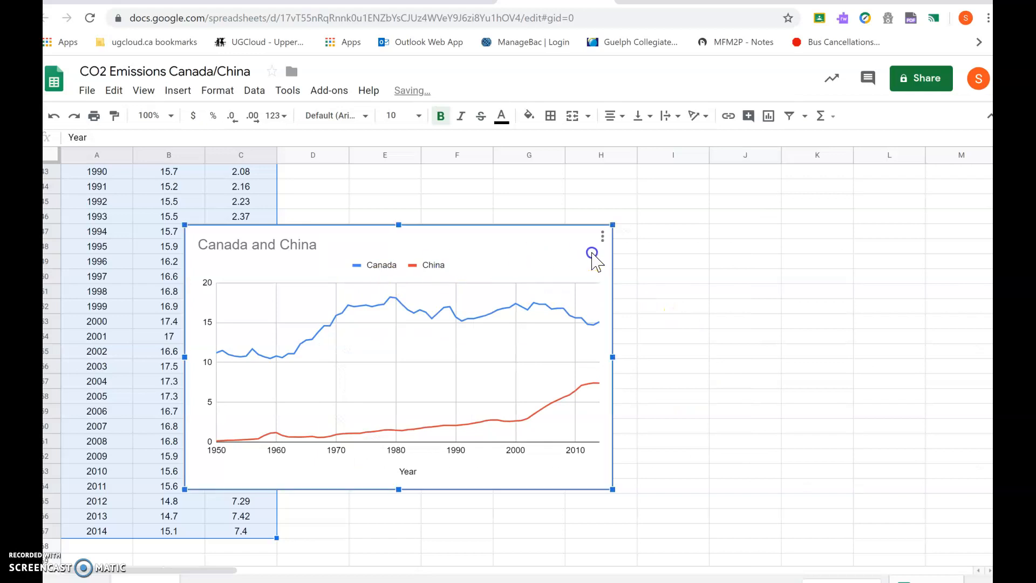
# - Move the chart up beside the data near the top of the sheet
pyautogui.moveTo(502, 272); pyautogui.dragTo(641, 208)
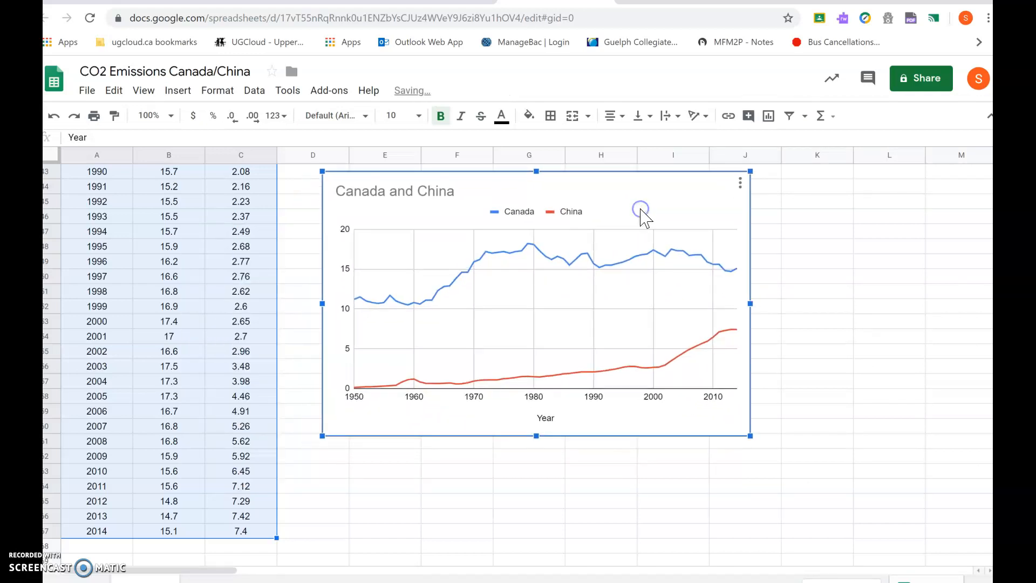
pyautogui.scroll(2, 643, 213)
pyautogui.scroll(1, 528, 291)
pyautogui.moveTo(462, 338); pyautogui.dragTo(440, 186)
pyautogui.scroll(1, 440, 187)
pyautogui.scroll(3, 440, 302)
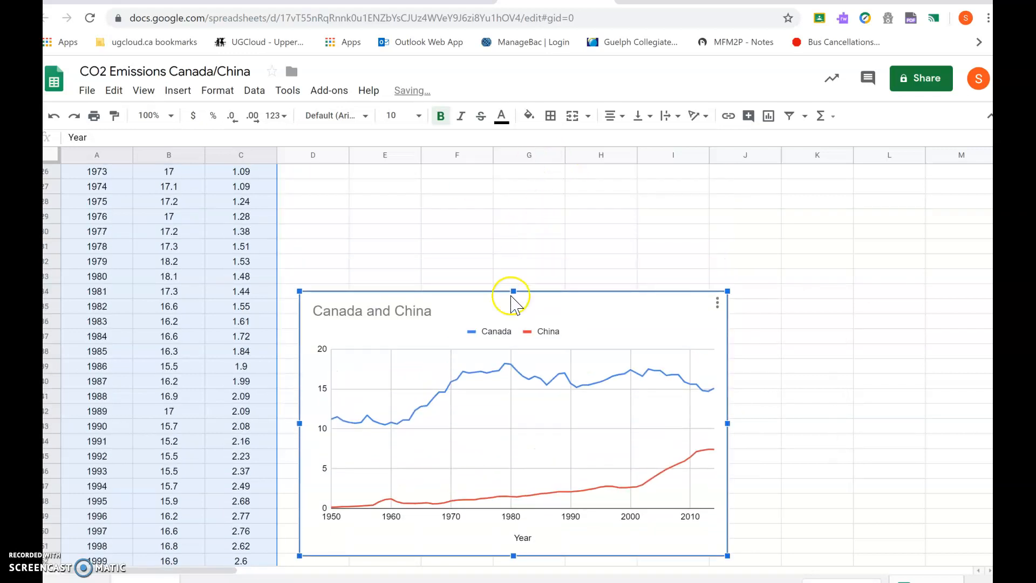
pyautogui.moveTo(494, 331); pyautogui.dragTo(496, 133)
pyautogui.scroll(-8, 730, 244)
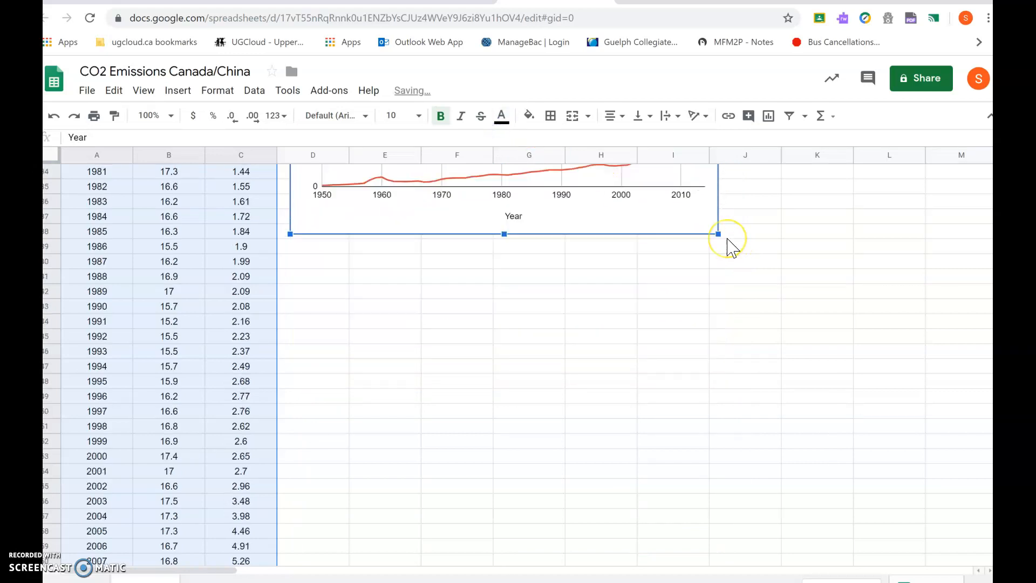
pyautogui.scroll(15, 730, 246)
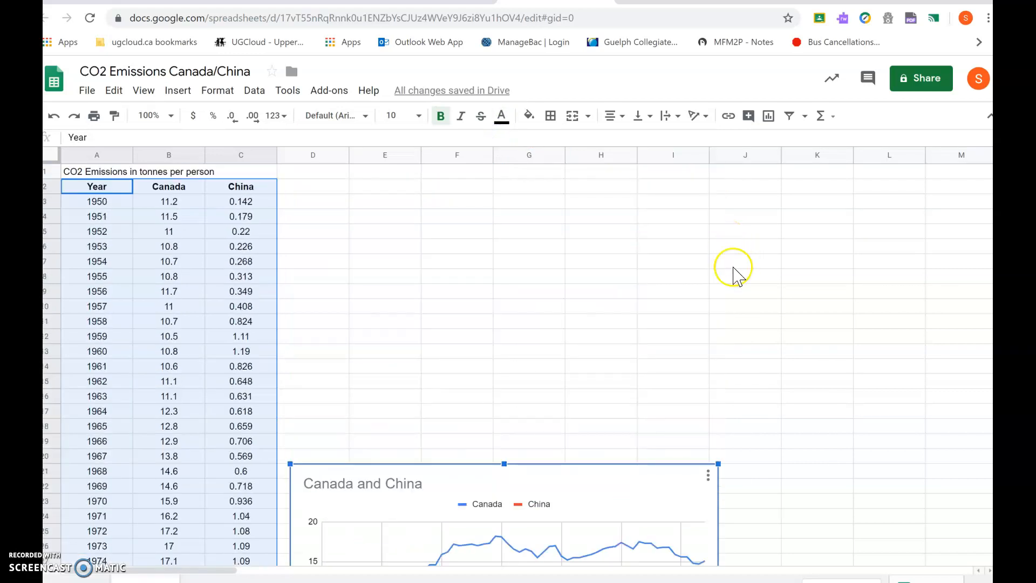
pyautogui.moveTo(516, 499); pyautogui.dragTo(529, 221)
# - Change the chart type to a scatter chart
pyautogui.doubleClick(492, 290)
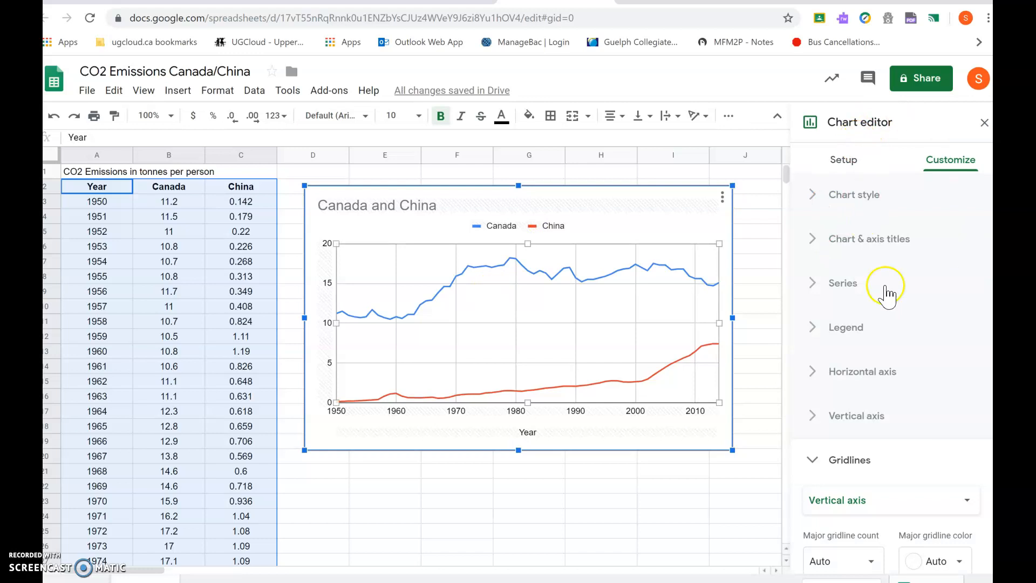
pyautogui.click(843, 160)
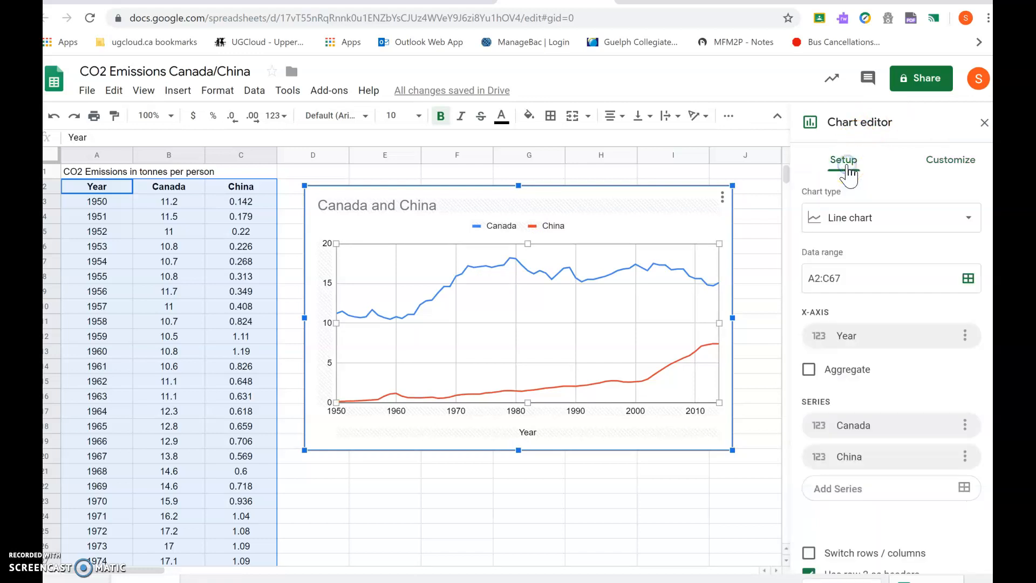
pyautogui.click(917, 219)
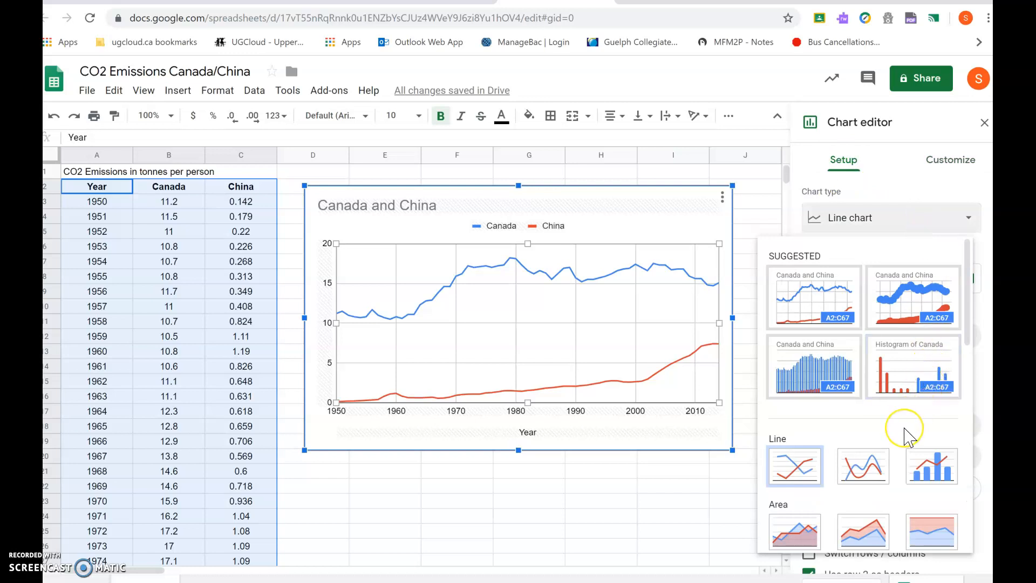
pyautogui.scroll(-4, 906, 432)
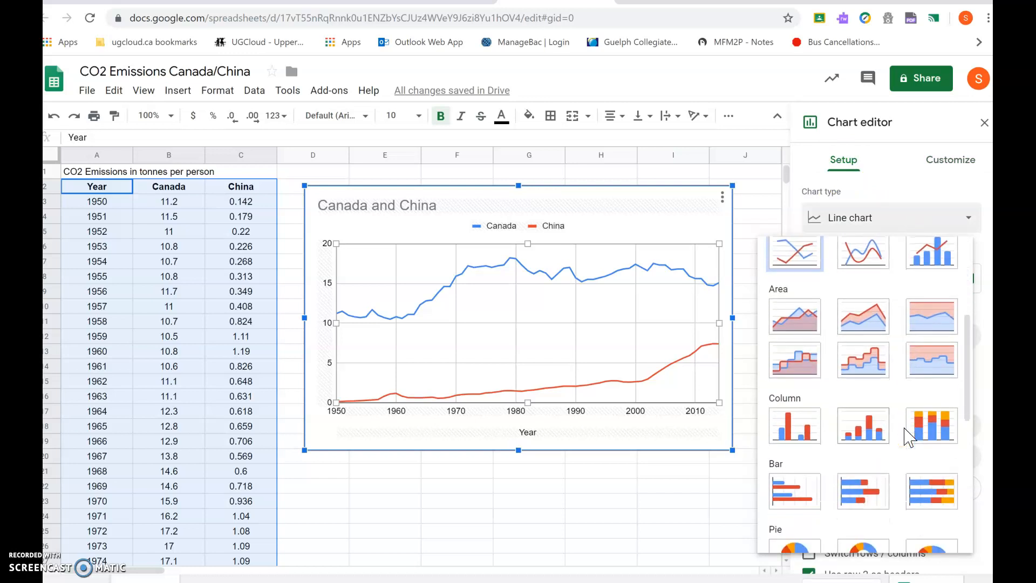
pyautogui.scroll(-5, 907, 437)
pyautogui.scroll(2, 909, 435)
pyautogui.click(775, 364)
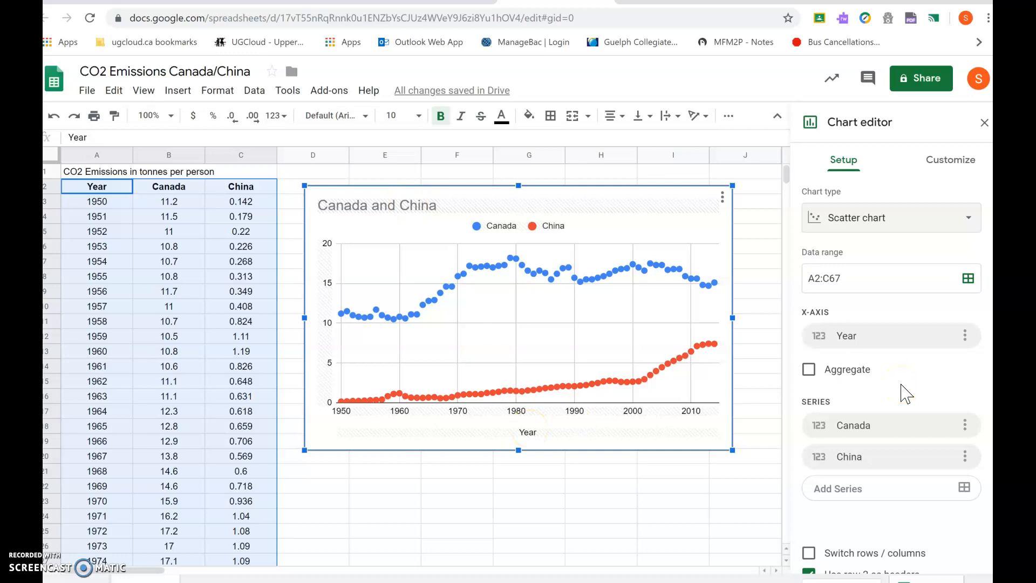
# - Toggle the option to use row 2 as headers off and back on
pyautogui.scroll(-1, 907, 394)
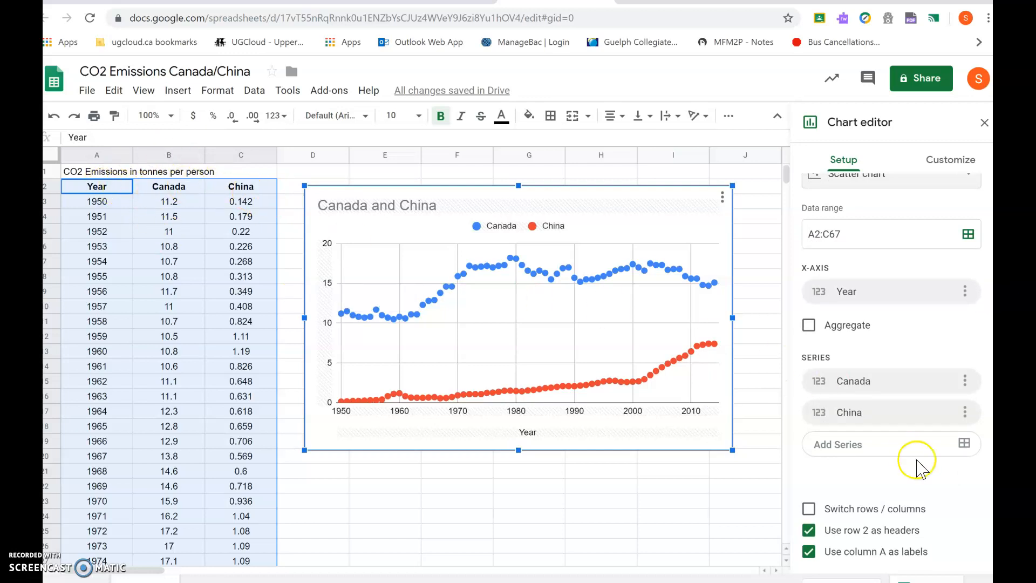
pyautogui.click(809, 532)
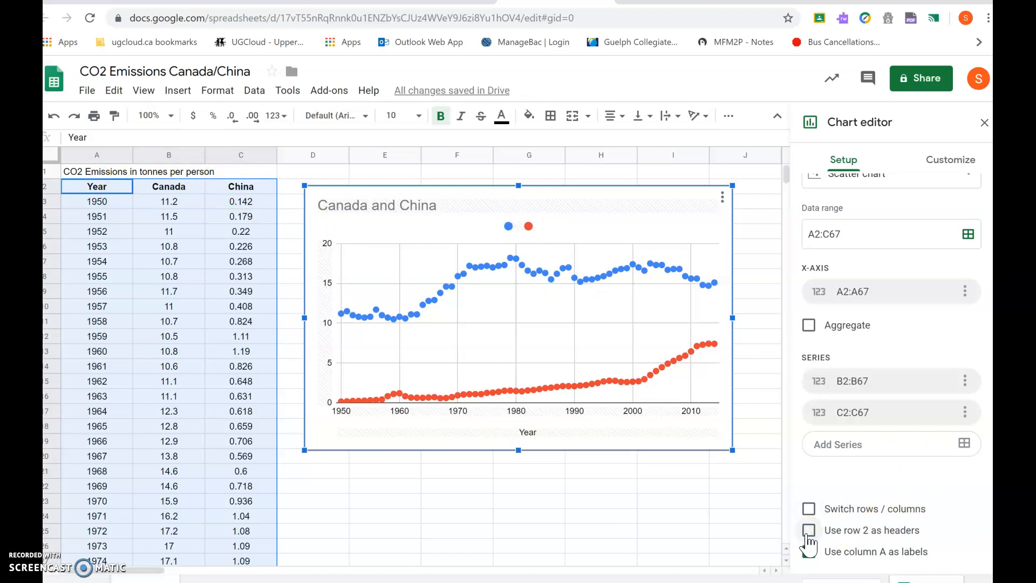
pyautogui.click(808, 532)
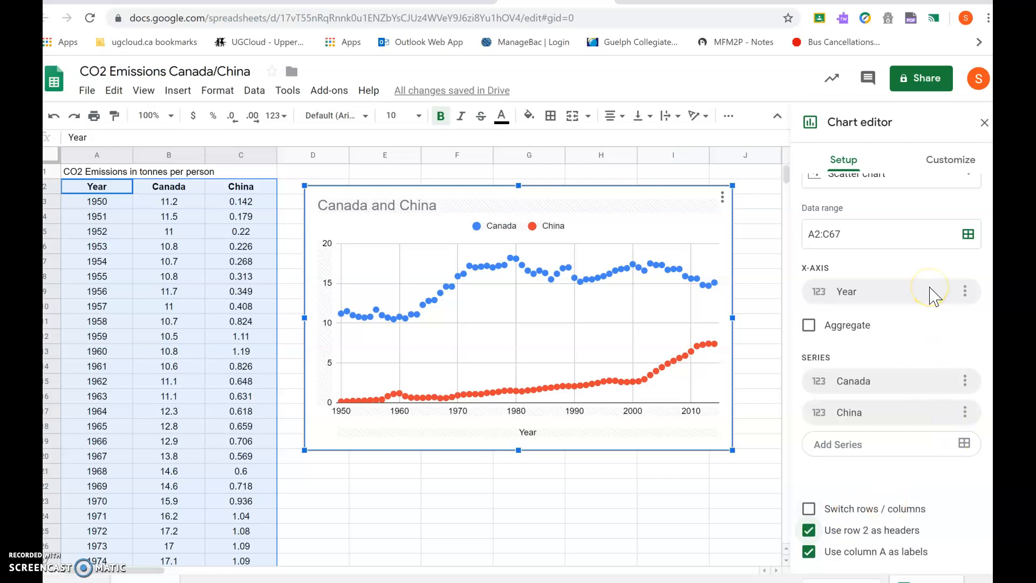
# - Add a trendline to all series in the chart's series customization
pyautogui.scroll(1, 935, 296)
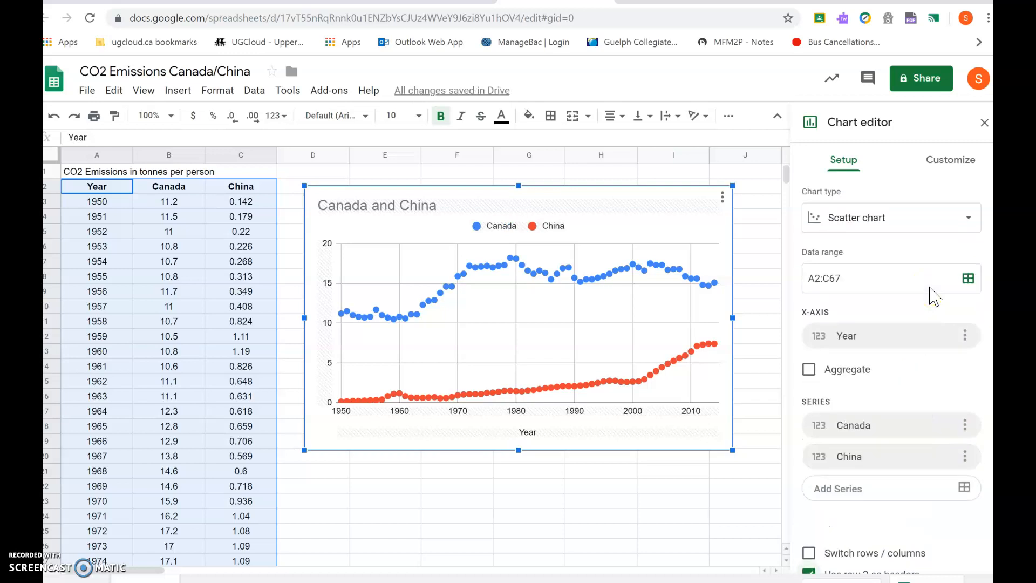
pyautogui.click(958, 162)
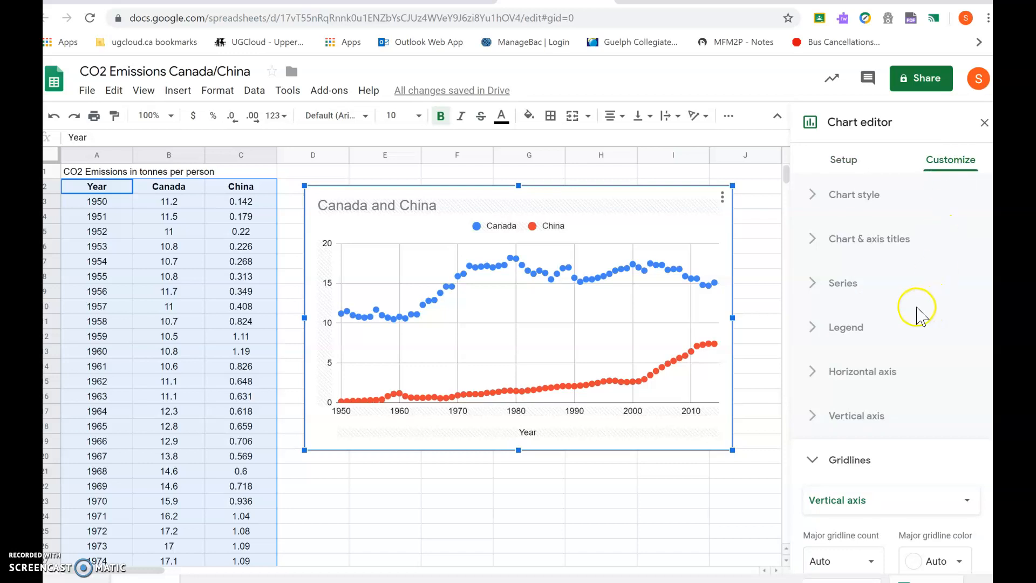
pyautogui.click(832, 286)
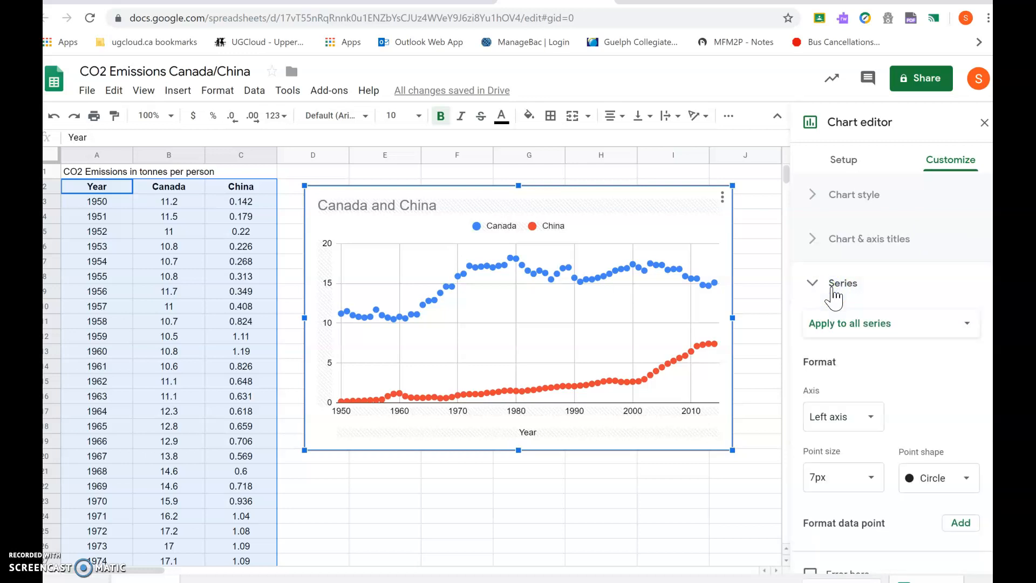
pyautogui.scroll(-2, 834, 297)
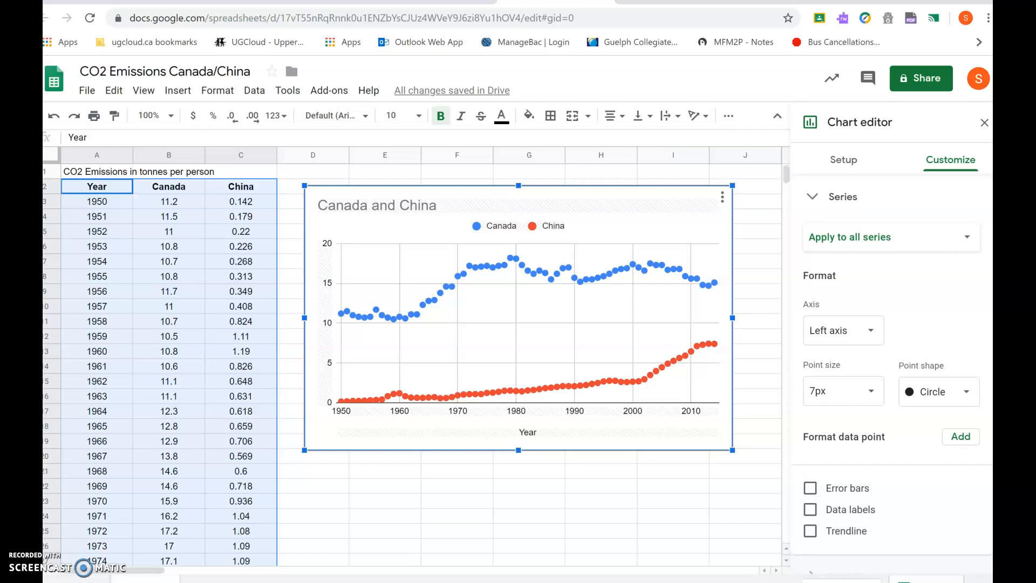
pyautogui.click(813, 528)
# - Try the exponential and polynomial trendline types for all series
pyautogui.scroll(-3, 892, 373)
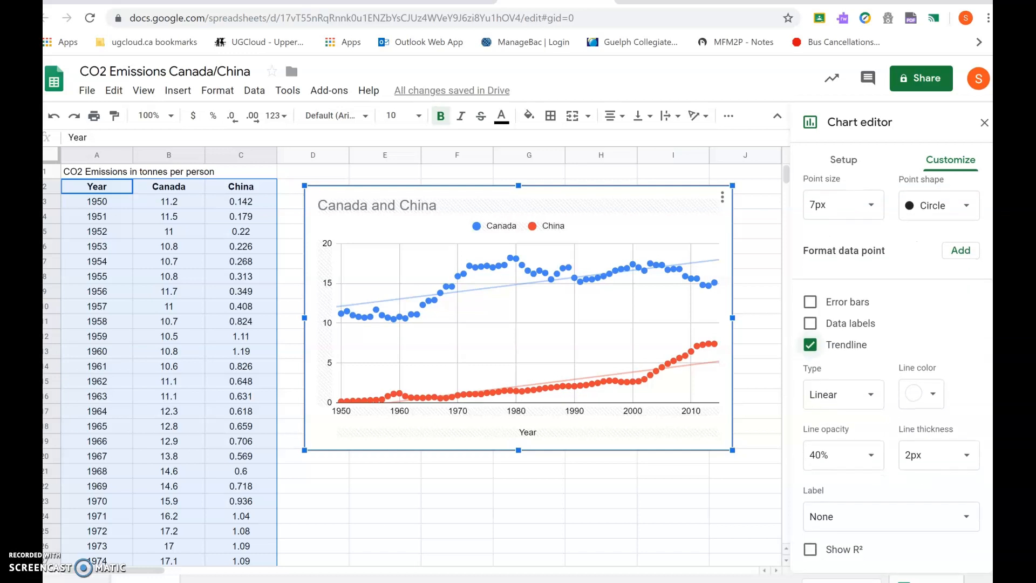
pyautogui.scroll(-2, 891, 372)
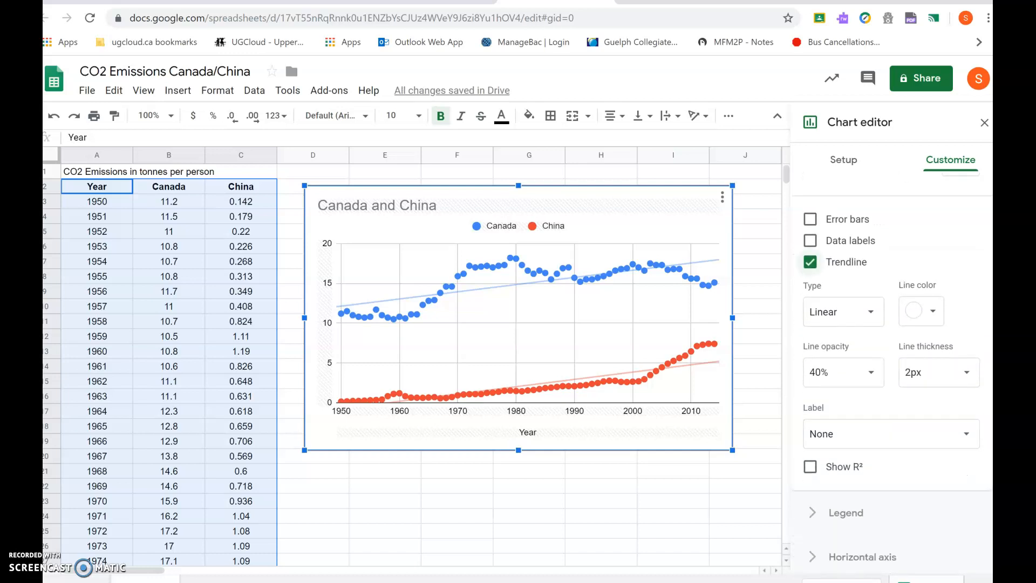
pyautogui.click(832, 313)
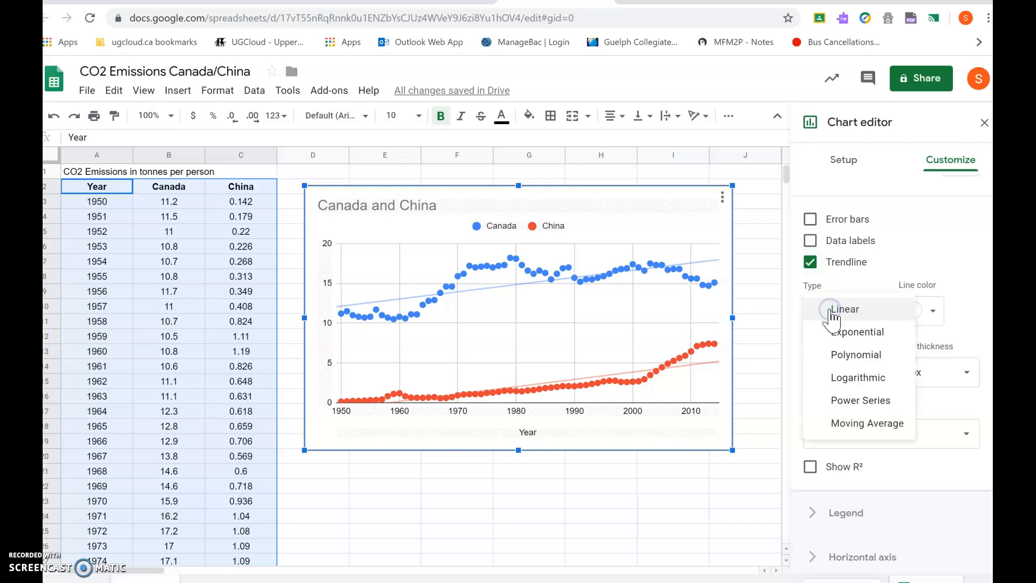
pyautogui.click(845, 332)
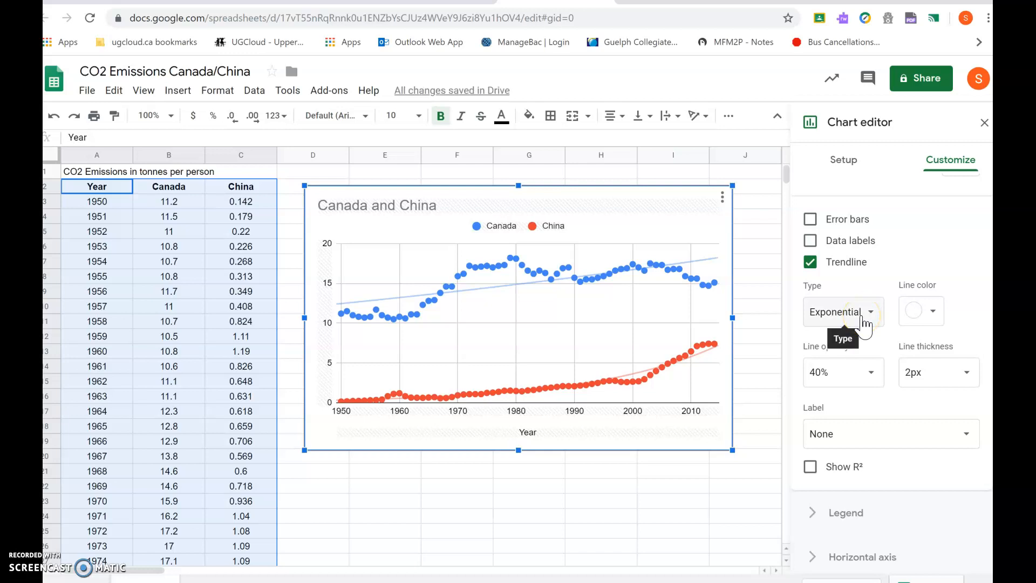
pyautogui.click(862, 319)
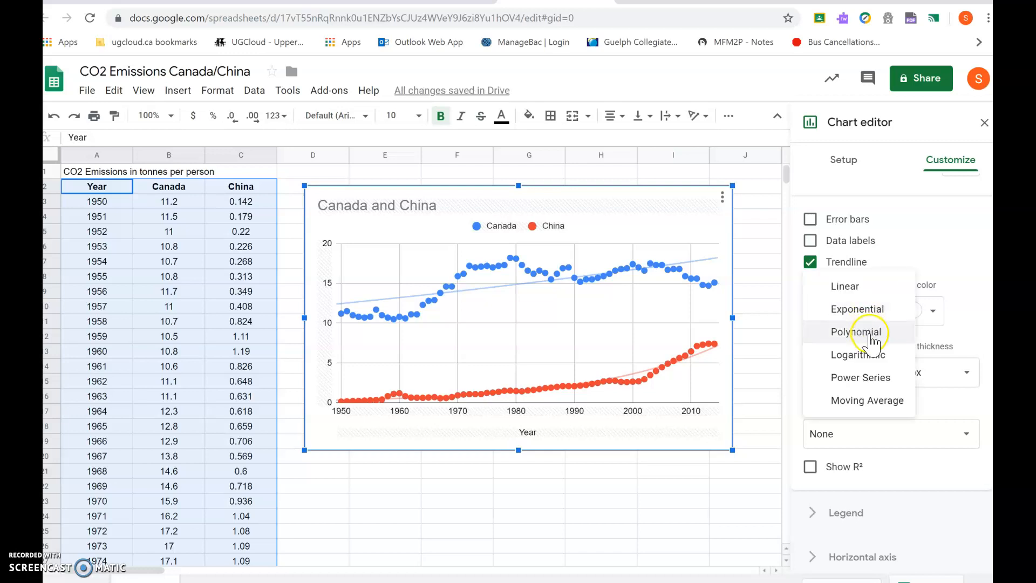
pyautogui.click(870, 340)
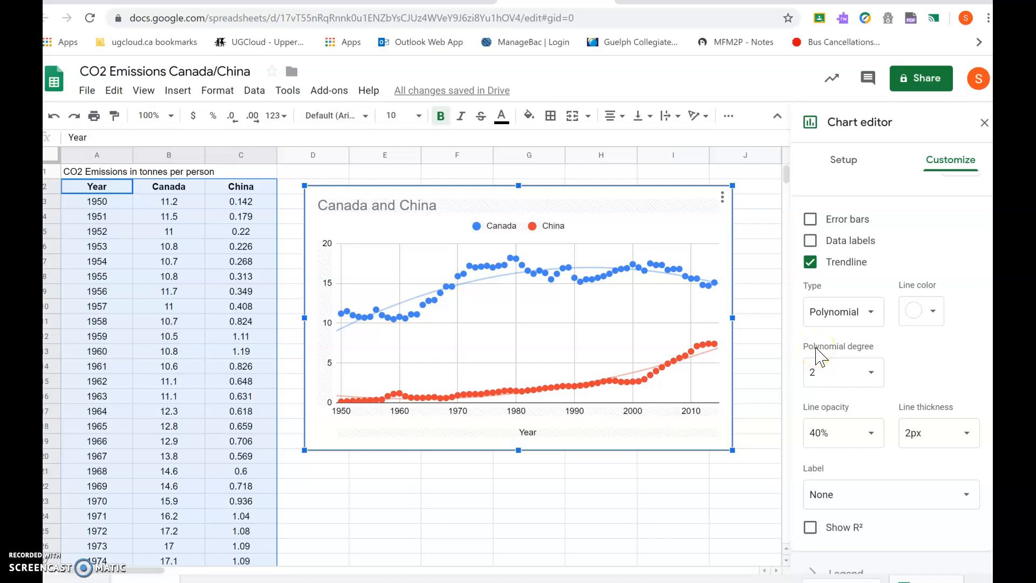
# - Show R² on the trendlines and set the trendline label to Use Equation
pyautogui.click(836, 532)
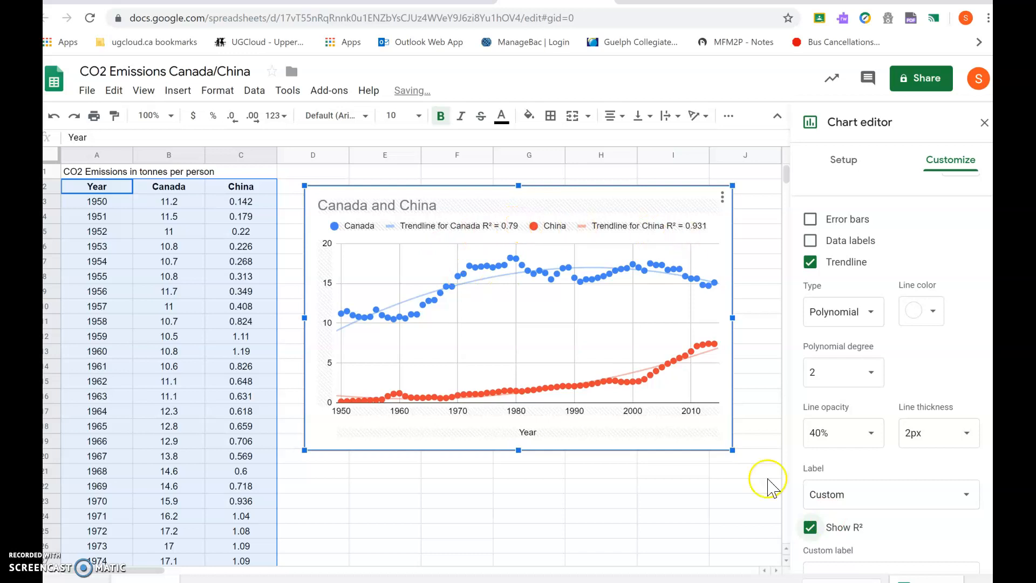
pyautogui.click(914, 495)
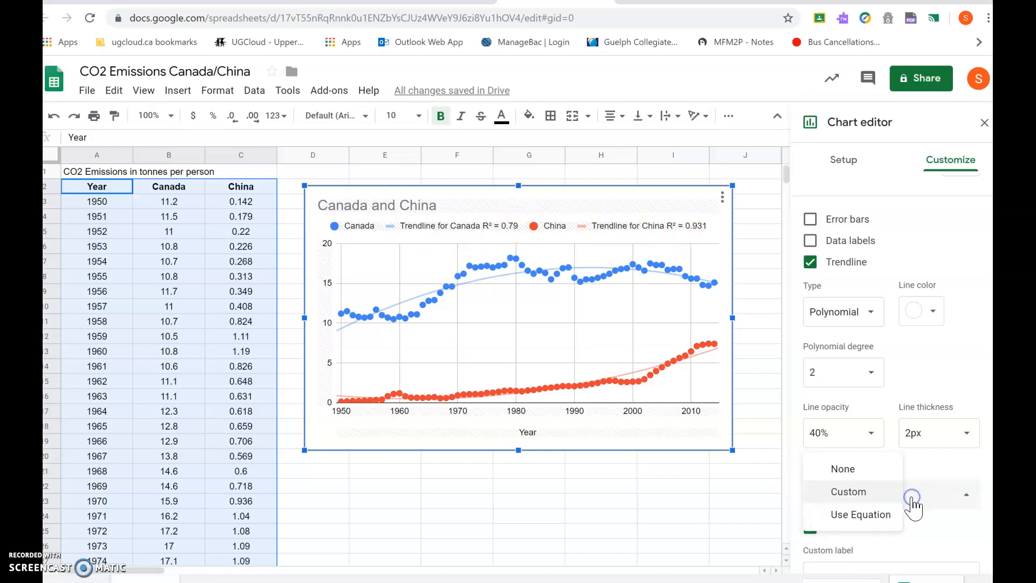
pyautogui.click(858, 515)
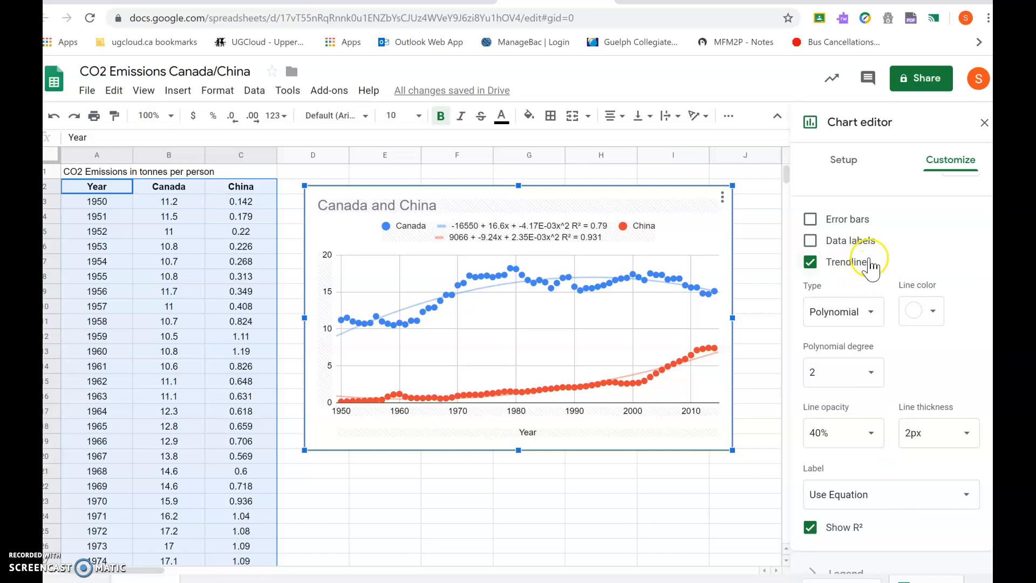
# - Set the trendline type to Linear and its line opacity to 80%
pyautogui.click(850, 312)
pyautogui.click(851, 266)
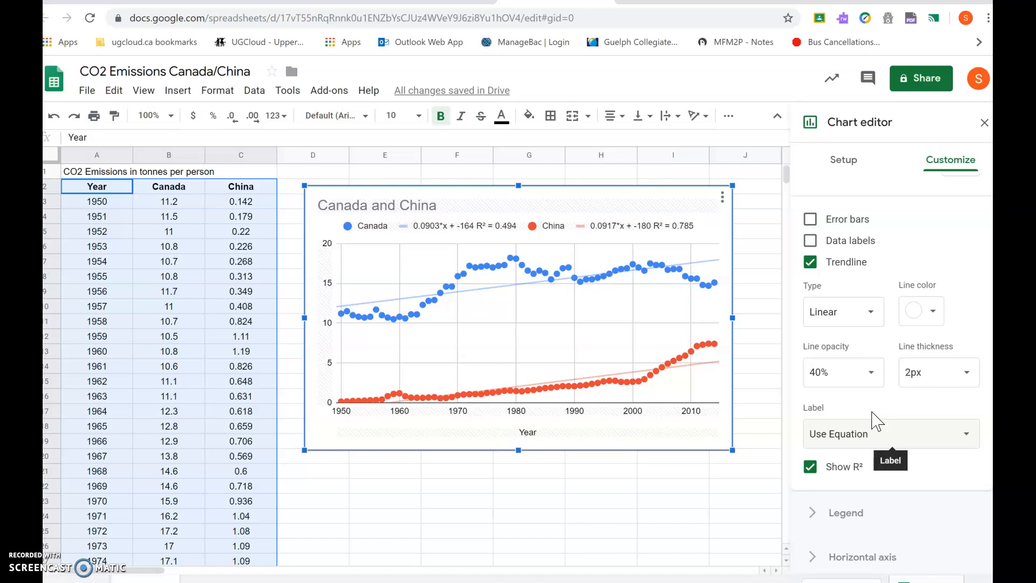
pyautogui.click(873, 371)
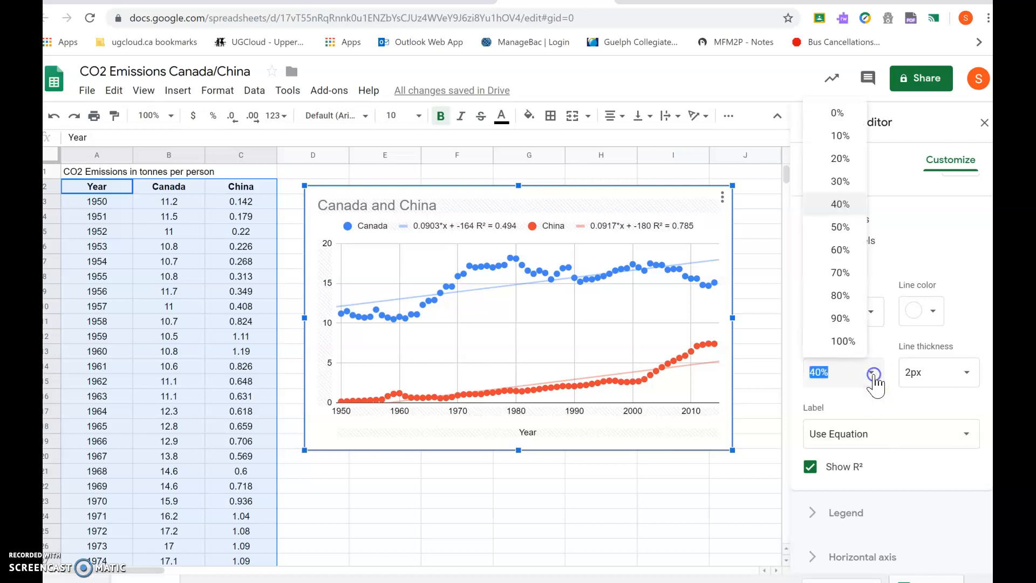
pyautogui.click(841, 296)
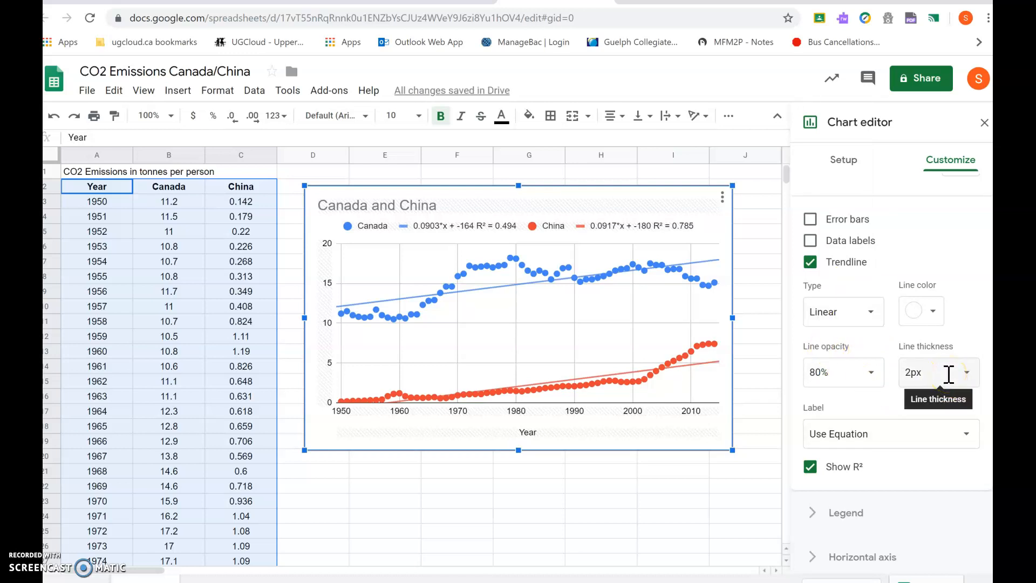
# - Examine the chart and axis title options in the chart editor
pyautogui.scroll(3, 855, 418)
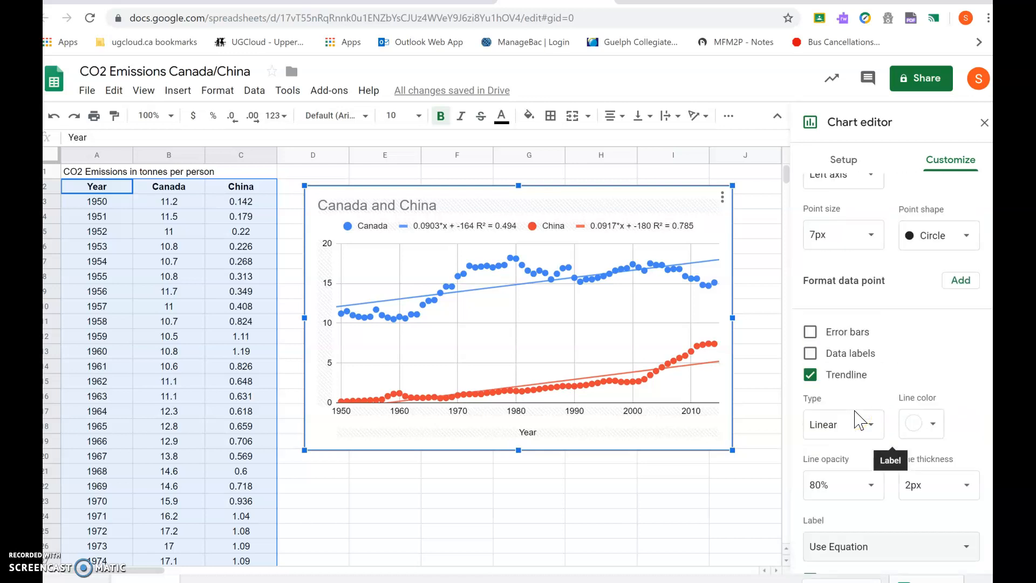
pyautogui.scroll(-3, 854, 418)
pyautogui.scroll(5, 858, 418)
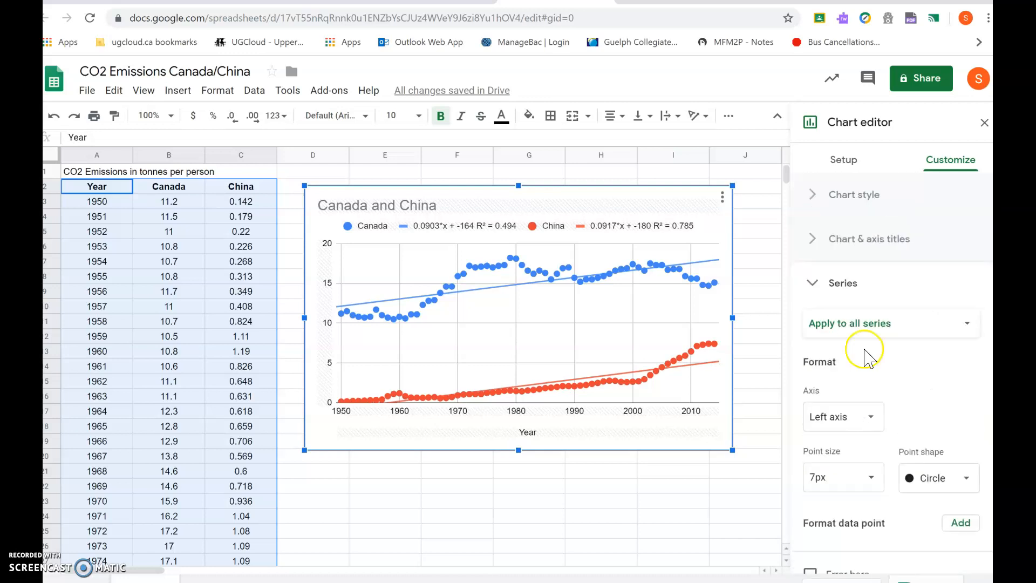
pyautogui.click(818, 284)
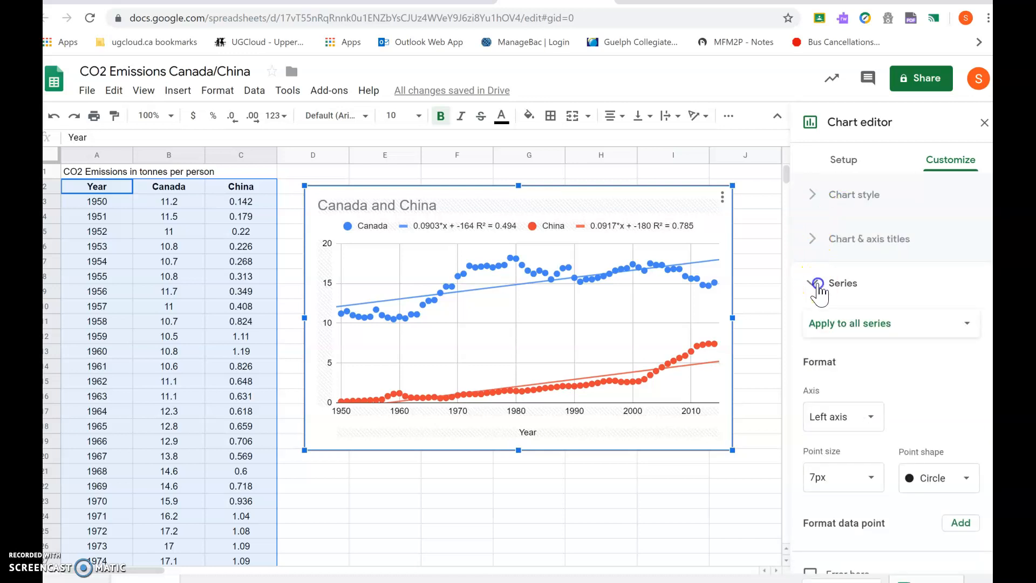
pyautogui.click(846, 247)
pyautogui.click(807, 352)
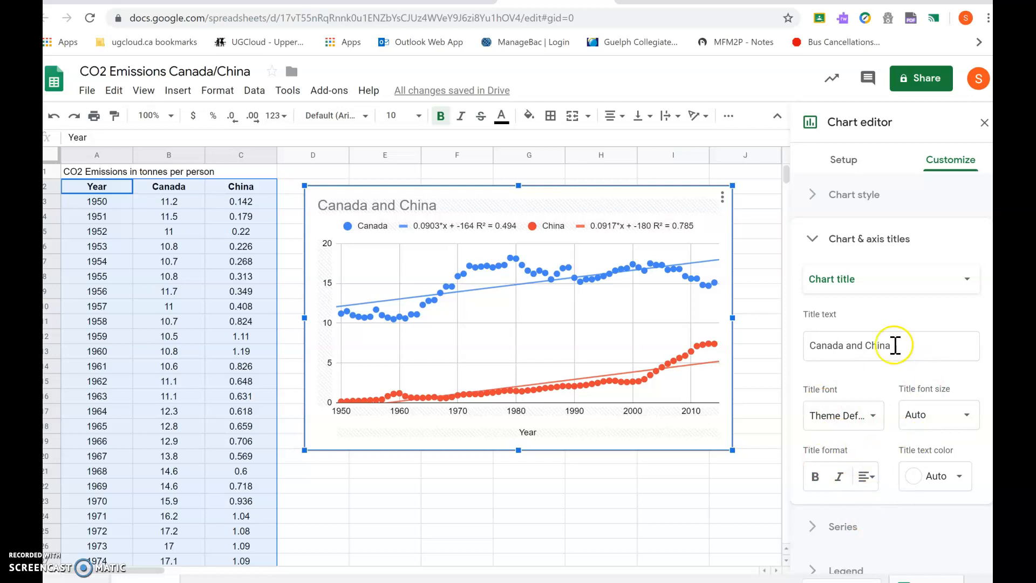
pyautogui.click(957, 280)
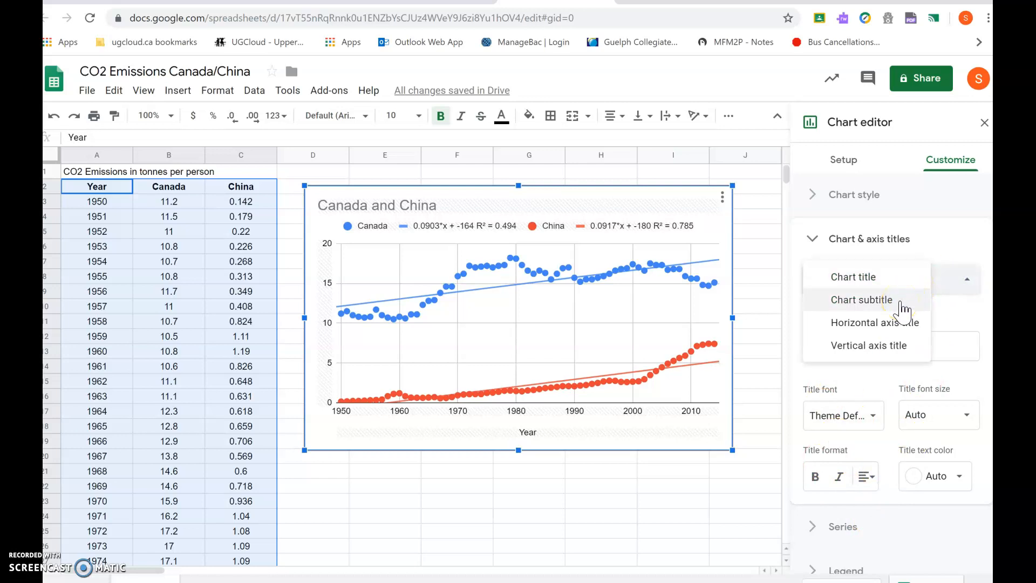
pyautogui.click(900, 335)
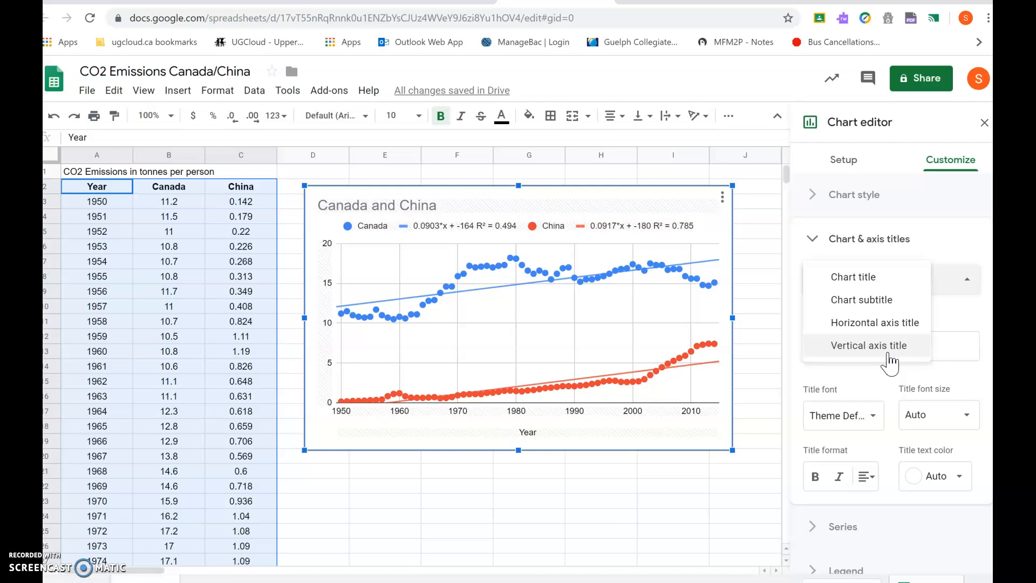
pyautogui.click(812, 238)
pyautogui.click(814, 239)
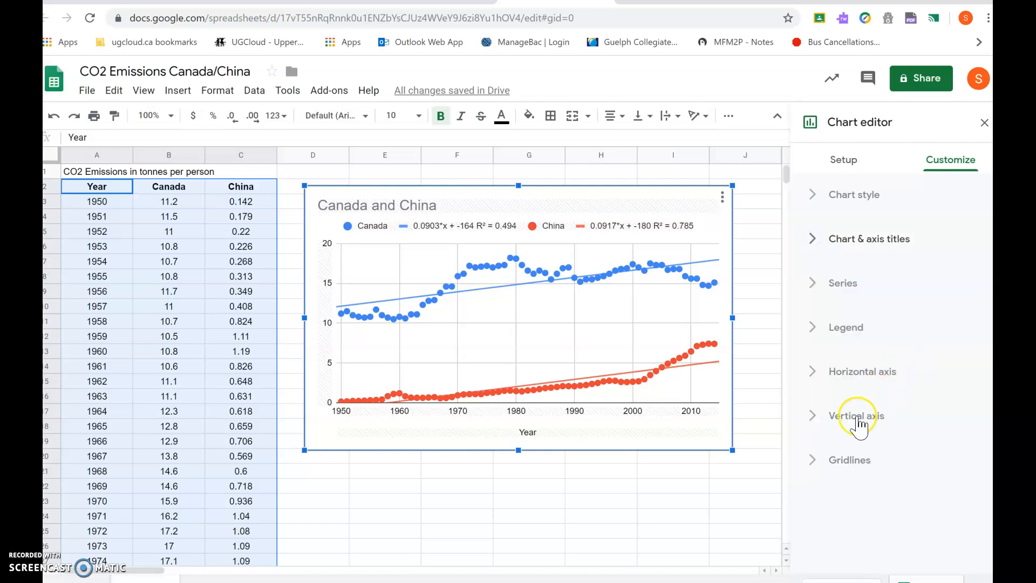
# - Examine the vertical and horizontal axis settings of the chart
pyautogui.click(846, 428)
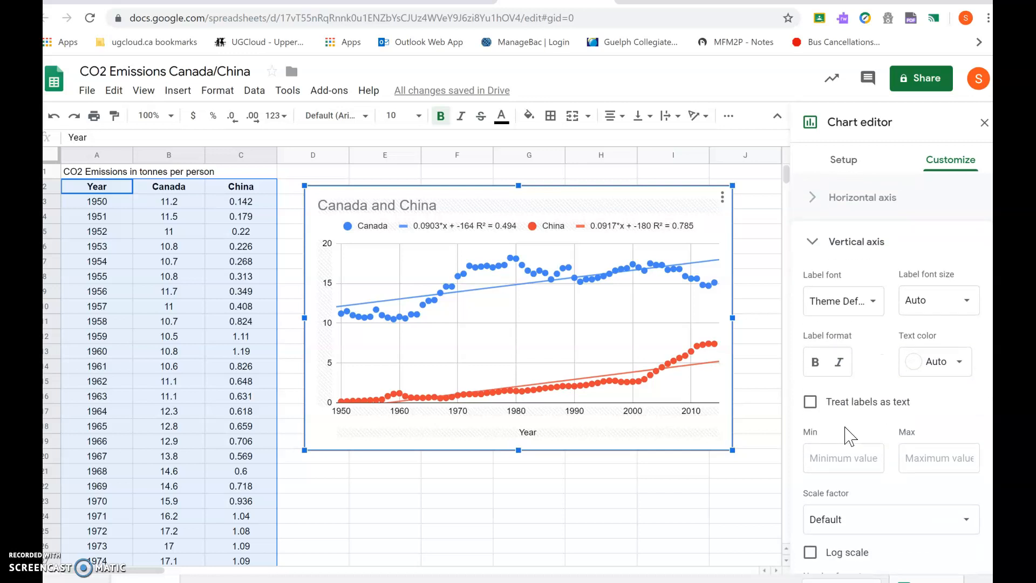
pyautogui.scroll(3, 849, 432)
pyautogui.click(852, 378)
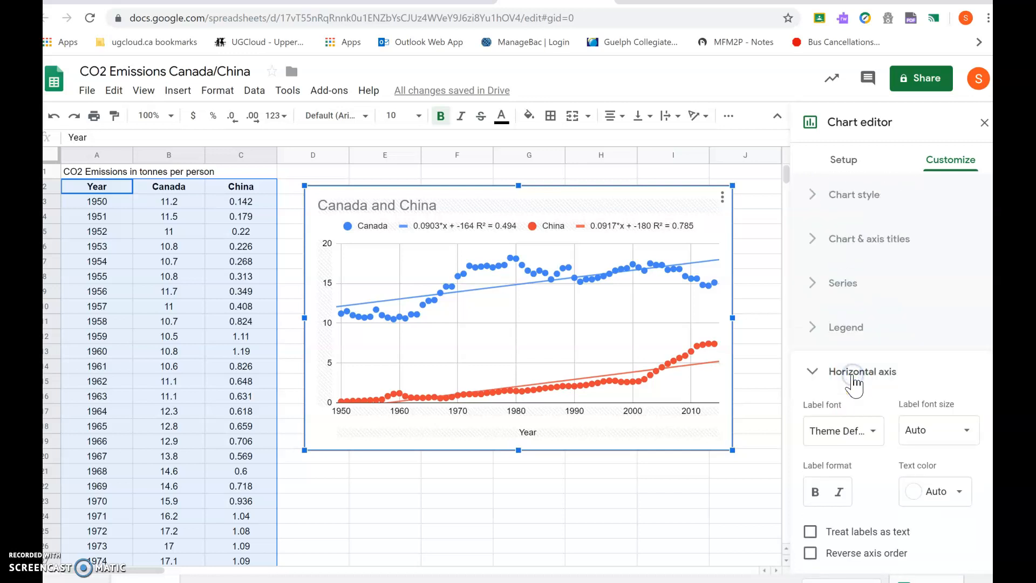
pyautogui.scroll(-3, 855, 386)
pyautogui.scroll(3, 854, 386)
# - Set the chart legend position to Top, trying Right and Inside first
pyautogui.click(849, 326)
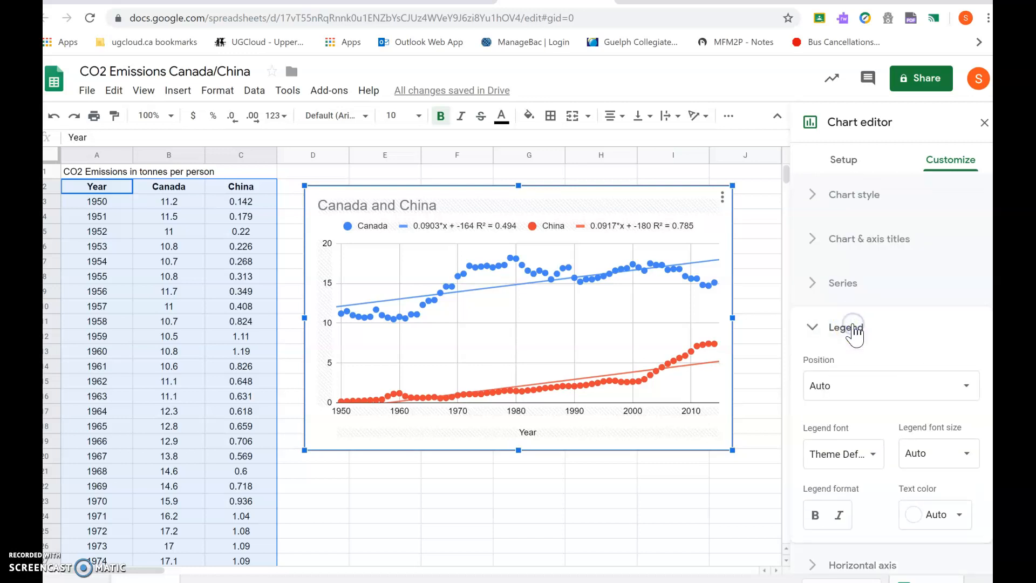
pyautogui.click(948, 397)
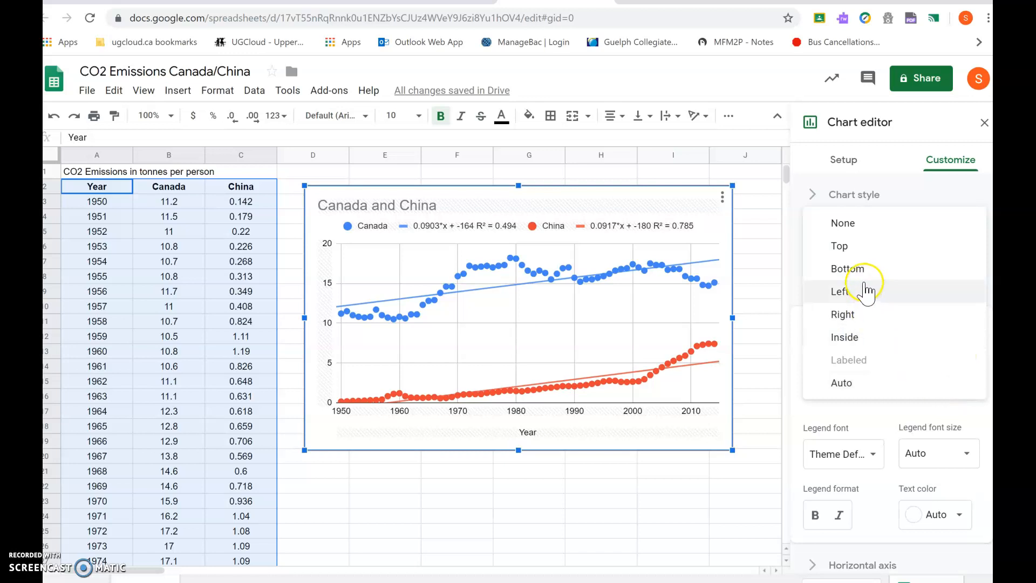
pyautogui.click(862, 313)
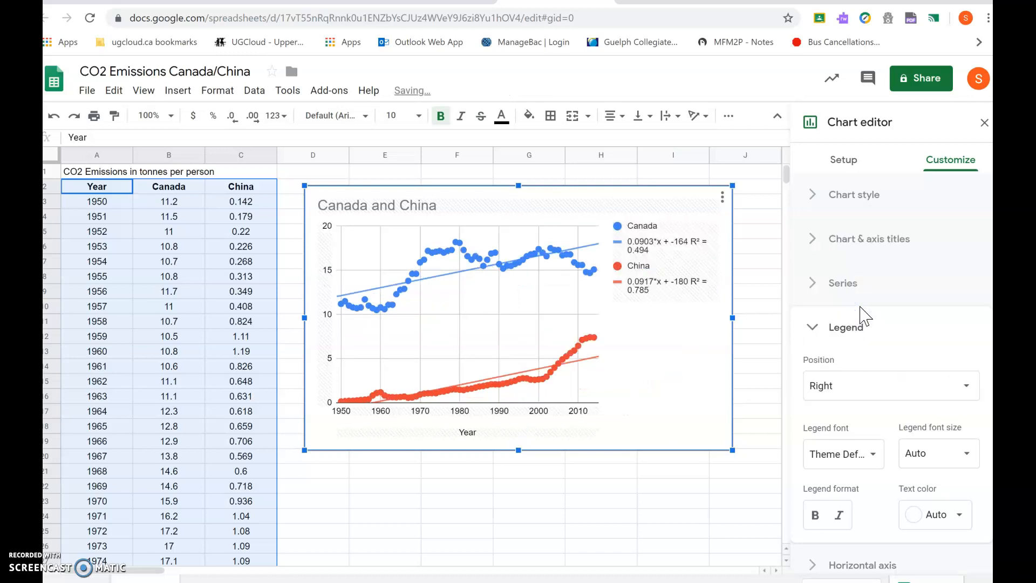
pyautogui.click(897, 393)
pyautogui.click(888, 415)
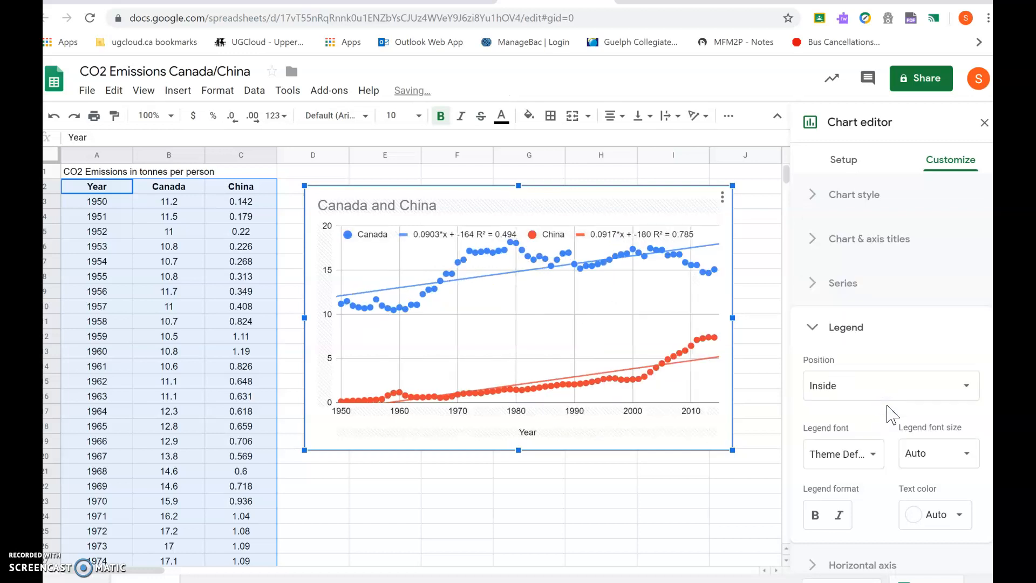
pyautogui.click(853, 388)
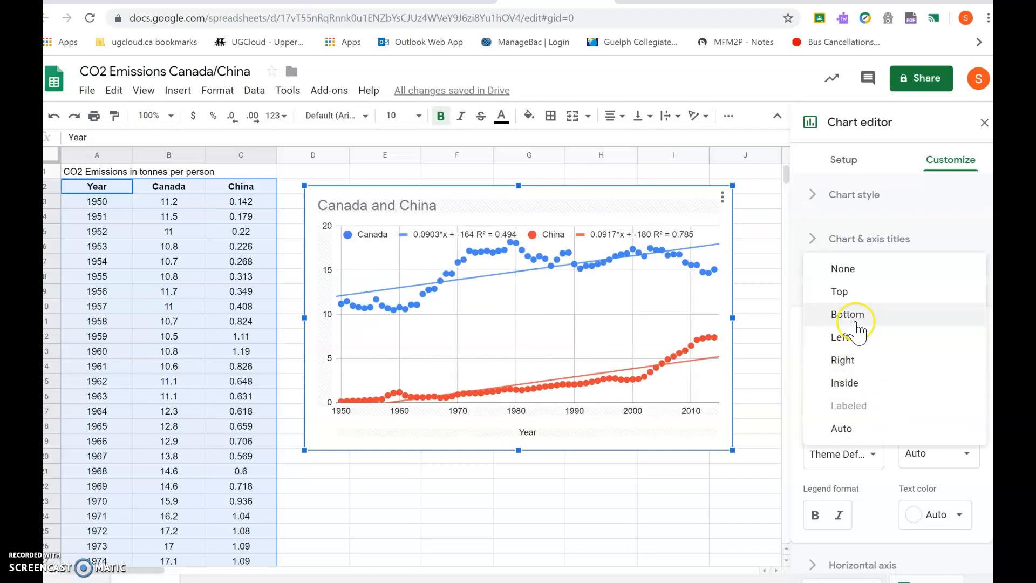
pyautogui.click(847, 293)
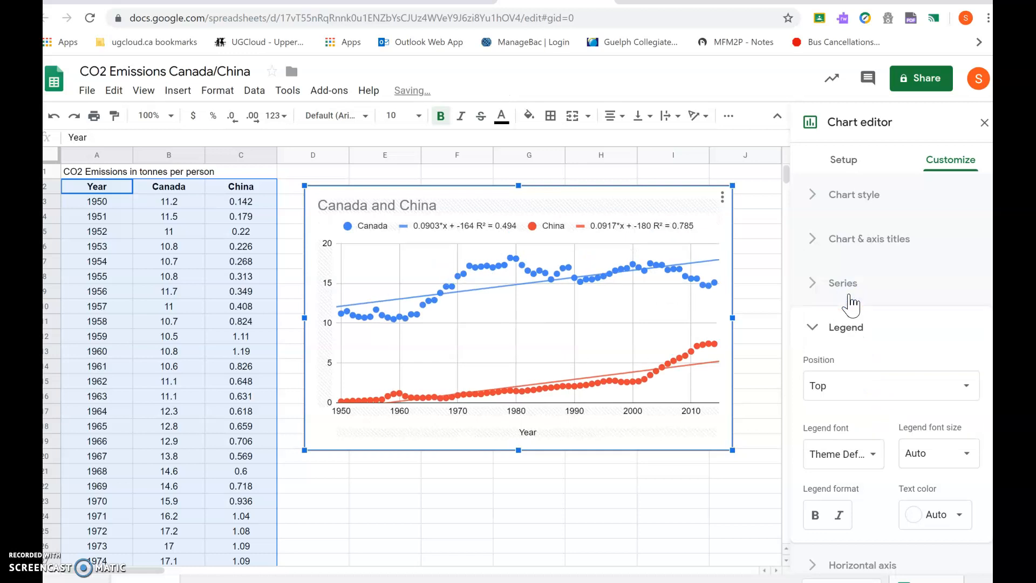